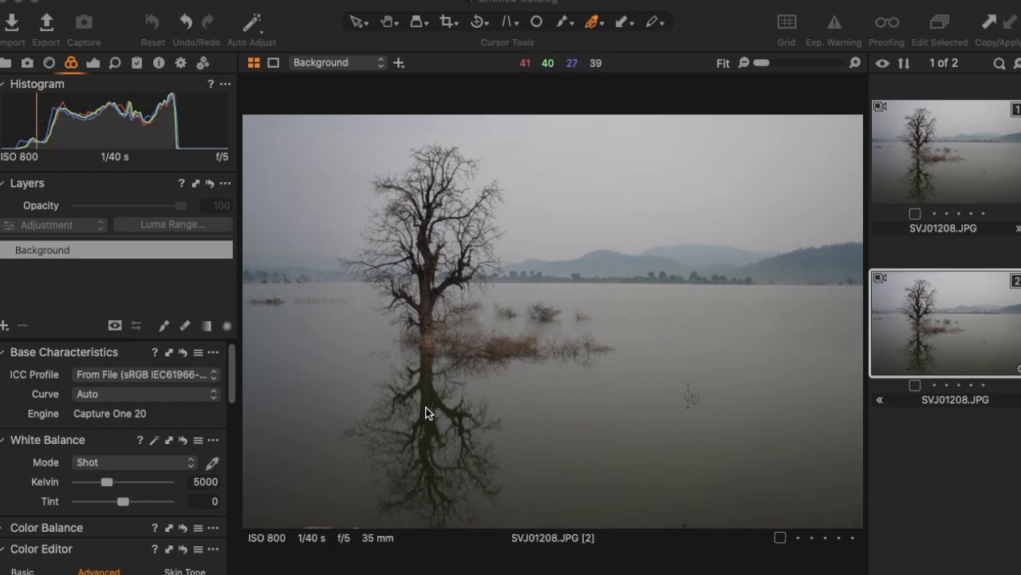
Step: Inspect the tree trunk up close at up to 400%, and return to the fitted view of the whole photo
{"action": "left_click", "coordinate": [390, 23]}
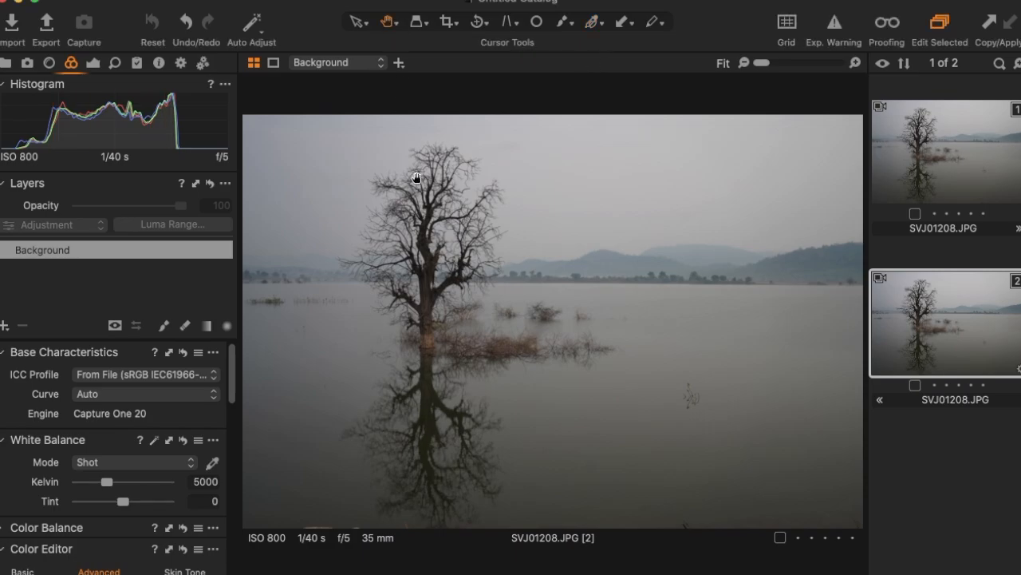
{"action": "scroll", "coordinate": [434, 263], "scroll_direction": "up", "scroll_amount": 5}
{"action": "left_click_drag", "start_coordinate": [406, 433], "coordinate": [460, 247]}
{"action": "scroll", "coordinate": [451, 296], "scroll_direction": "up", "scroll_amount": 4}
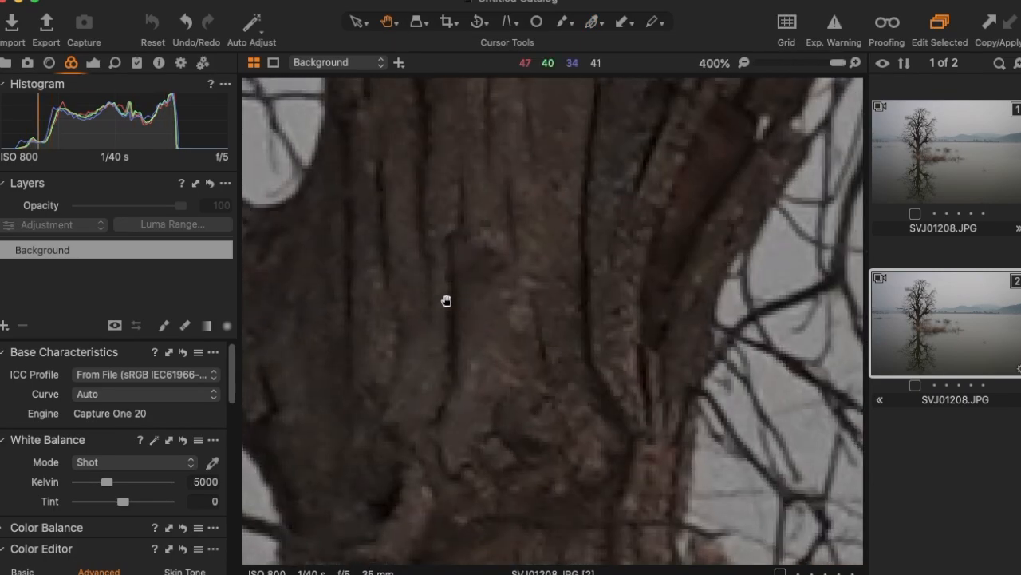
{"action": "scroll", "coordinate": [480, 266], "scroll_direction": "down", "scroll_amount": 1}
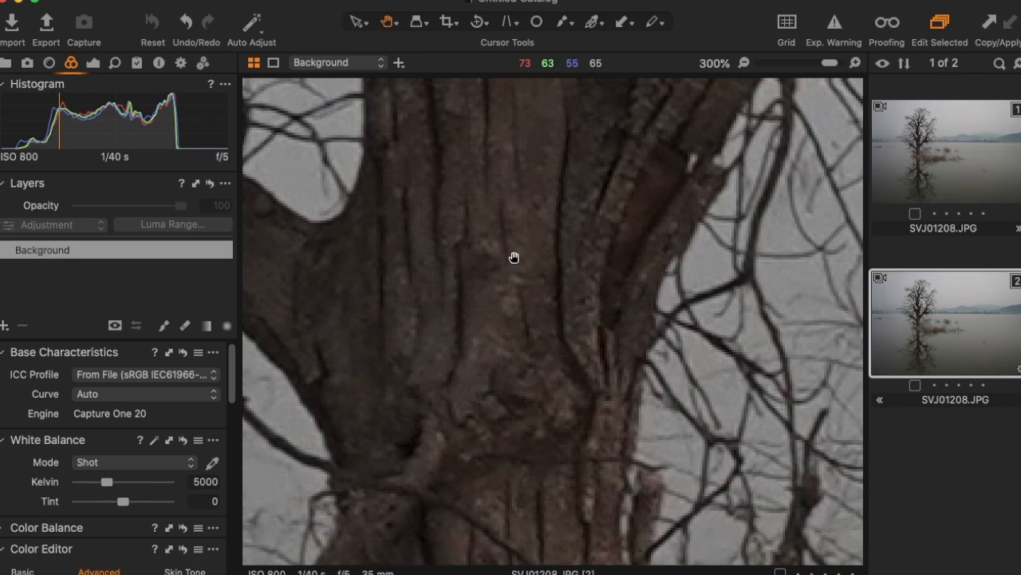
{"action": "scroll", "coordinate": [514, 256], "scroll_direction": "down", "scroll_amount": 5}
{"action": "scroll", "coordinate": [513, 255], "scroll_direction": "down", "scroll_amount": 3}
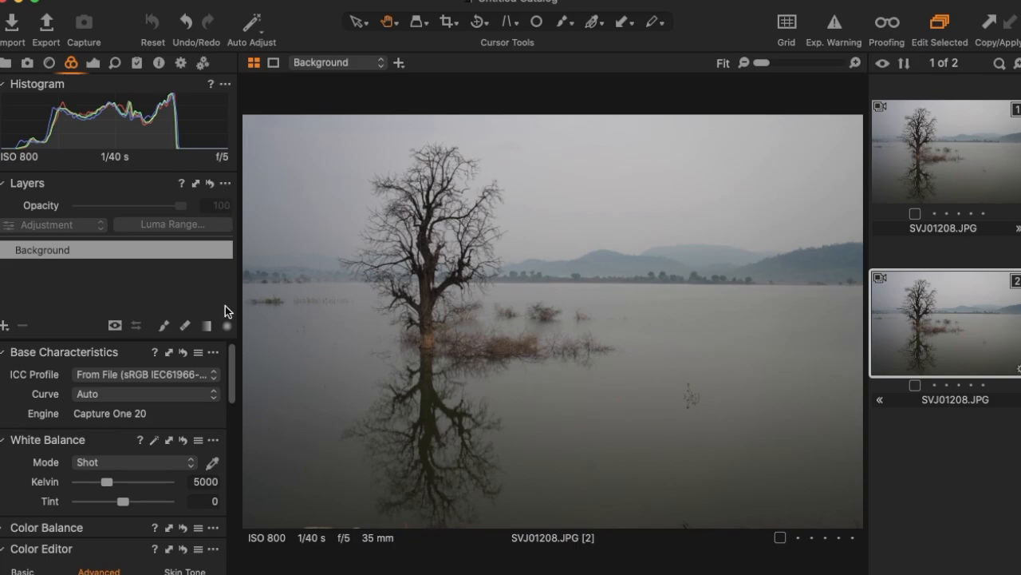
Step: Cool the photo's white balance by setting Kelvin to 3213 and Tint to 1.4
{"action": "left_click_drag", "start_coordinate": [233, 396], "coordinate": [233, 409]}
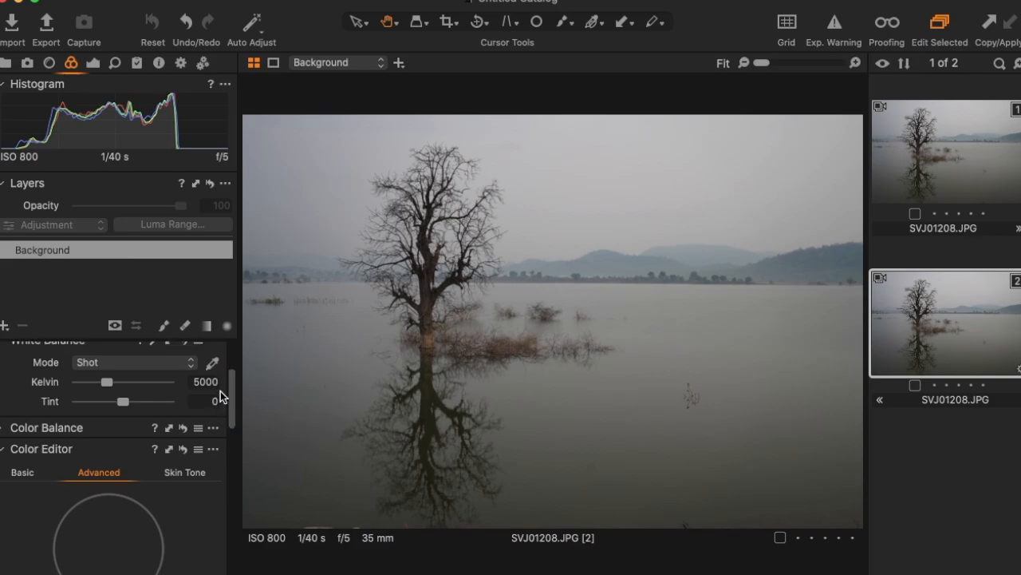
{"action": "left_click_drag", "start_coordinate": [229, 401], "coordinate": [230, 395]}
{"action": "left_click", "coordinate": [170, 391]}
{"action": "left_click", "coordinate": [49, 414]}
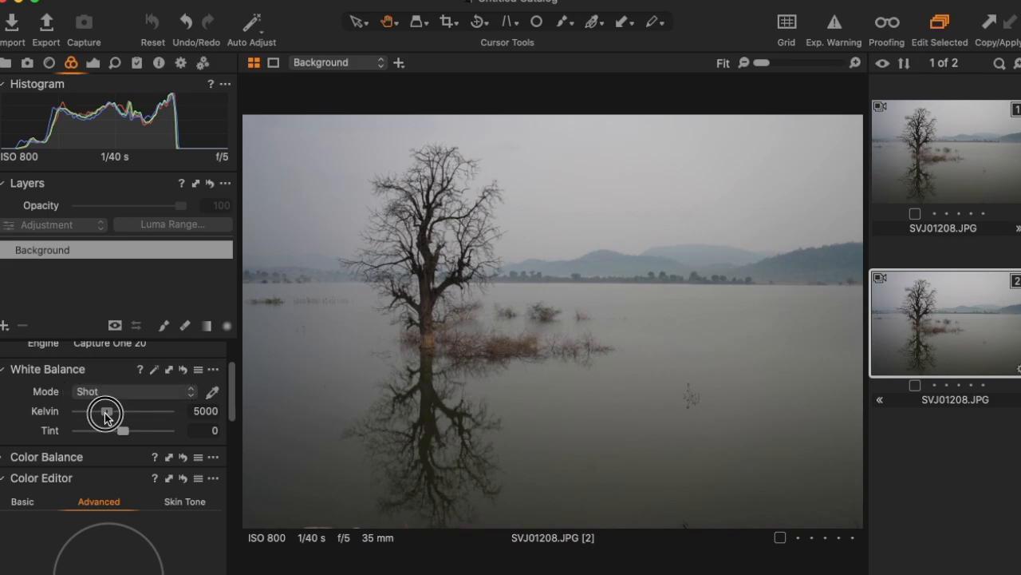
{"action": "left_click_drag", "start_coordinate": [104, 412], "coordinate": [93, 412]}
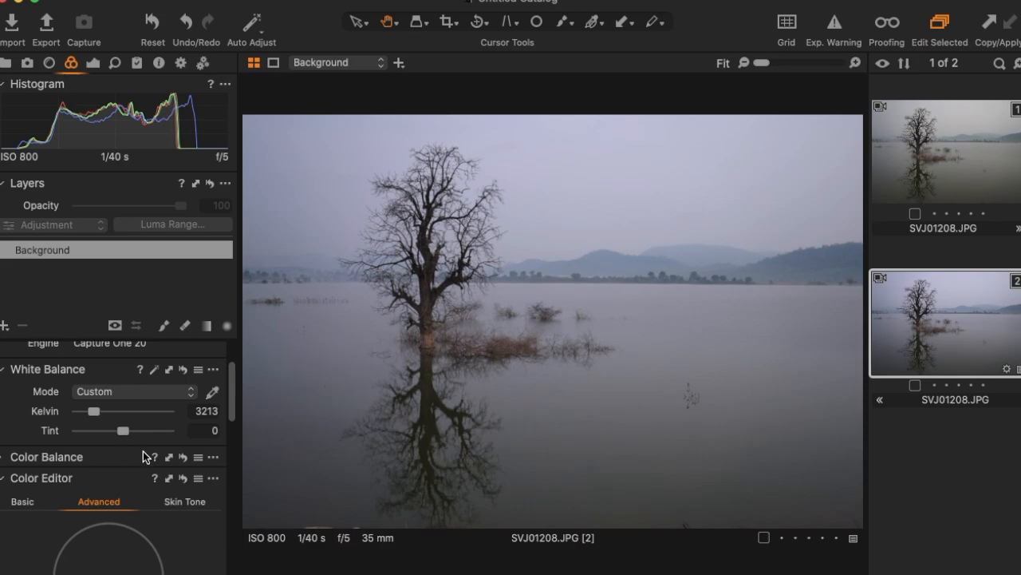
{"action": "left_click_drag", "start_coordinate": [124, 434], "coordinate": [125, 432]}
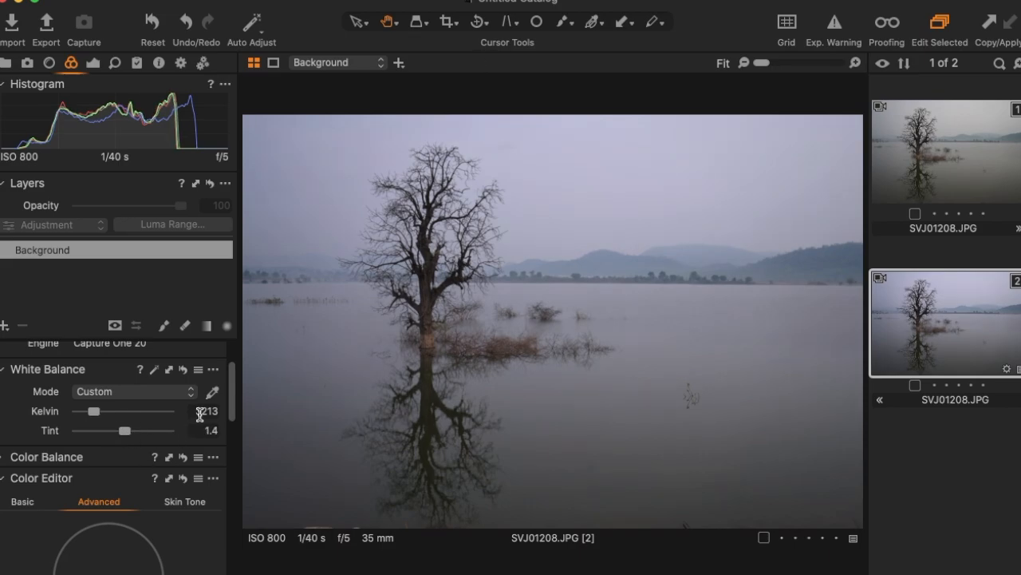
{"action": "left_click", "coordinate": [214, 393]}
Step: Set the High Dynamic Range values to Highlight -26, Shadow 36, White 10 and Black -7
{"action": "scroll", "coordinate": [193, 382], "scroll_direction": "down", "scroll_amount": 1}
{"action": "scroll", "coordinate": [190, 373], "scroll_direction": "up", "scroll_amount": 5}
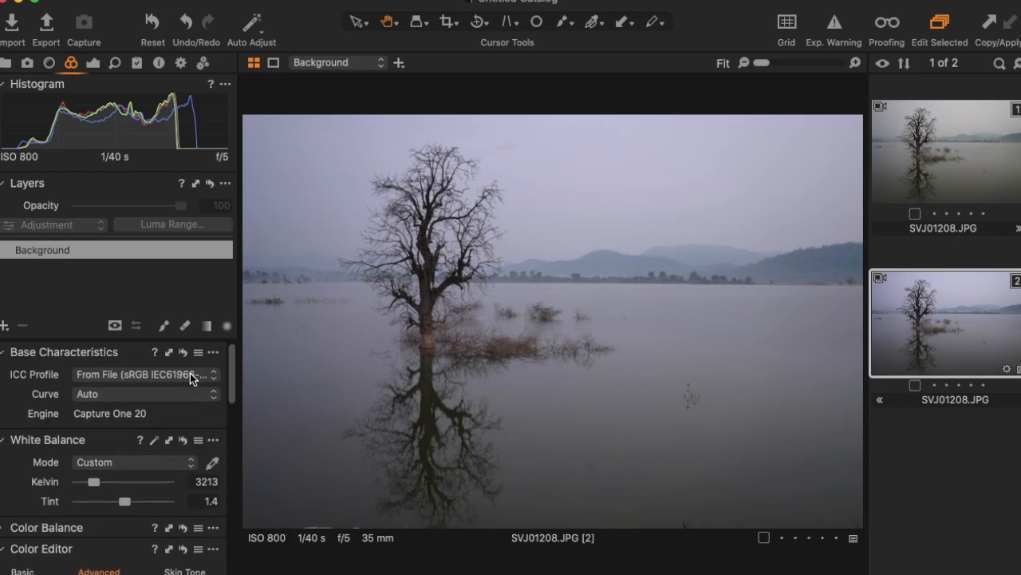
{"action": "scroll", "coordinate": [190, 373], "scroll_direction": "down", "scroll_amount": 8}
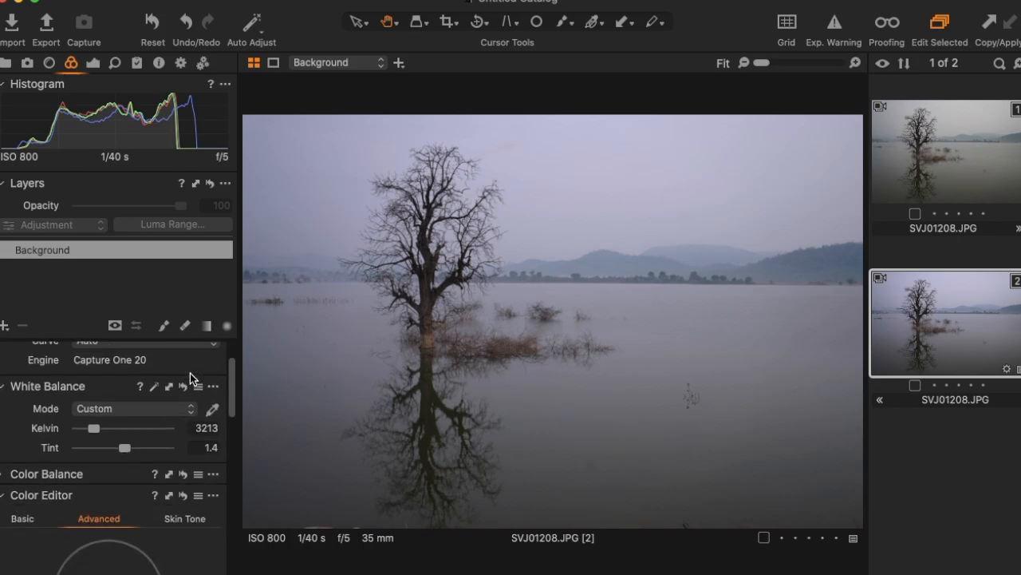
{"action": "left_click", "coordinate": [95, 64]}
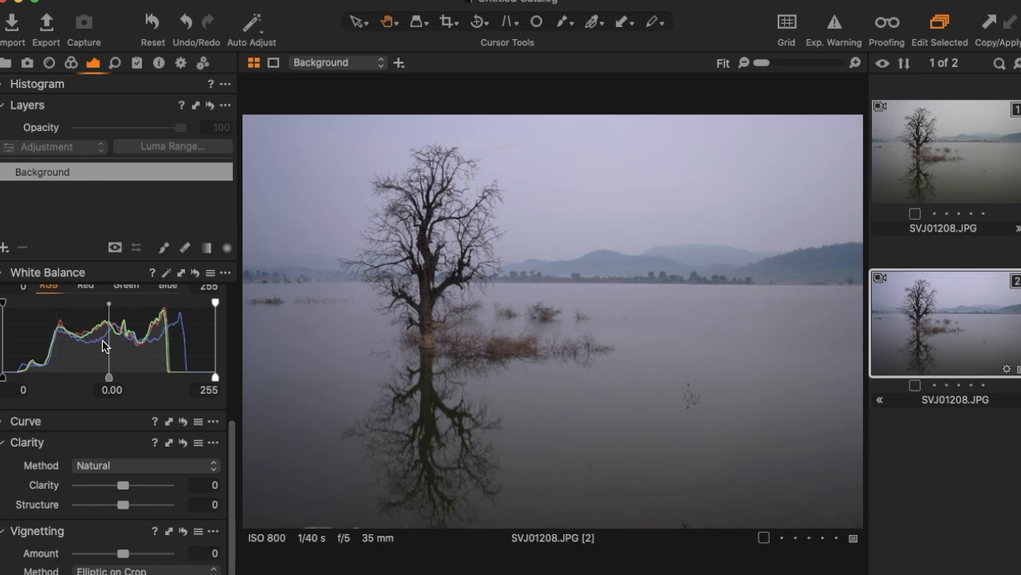
{"action": "scroll", "coordinate": [109, 371], "scroll_direction": "up", "scroll_amount": 10}
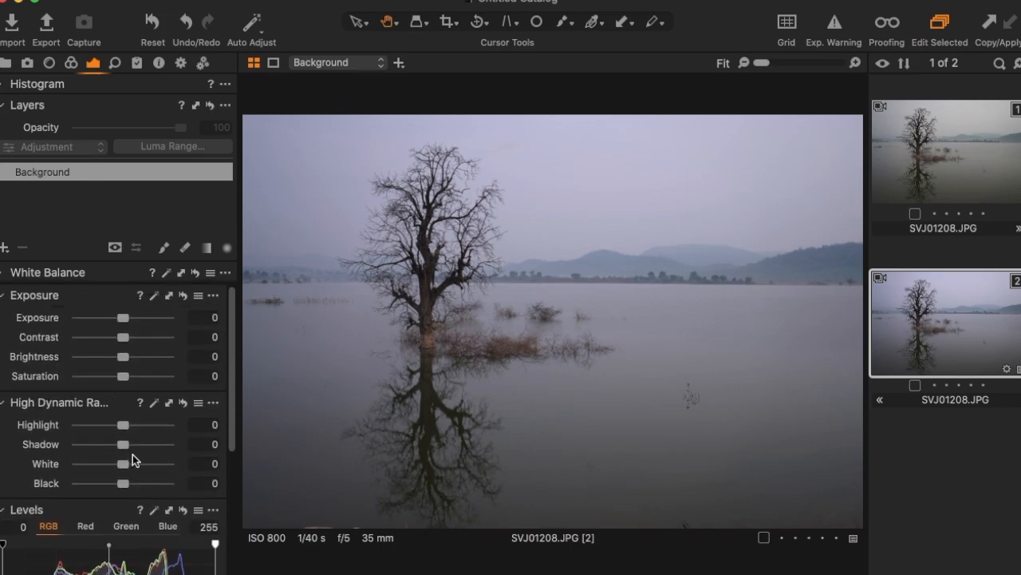
{"action": "left_click_drag", "start_coordinate": [122, 424], "coordinate": [118, 485]}
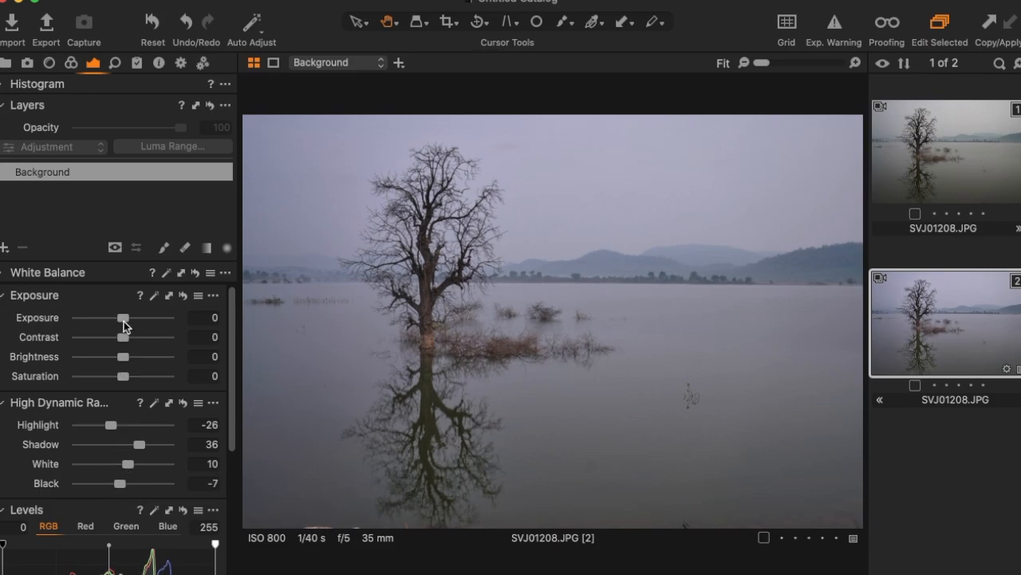
Step: Brighten the photo slightly using the Exposure and Brightness adjustments, and check the tree's reflection and the levels
{"action": "left_click_drag", "start_coordinate": [124, 320], "coordinate": [128, 361]}
{"action": "scroll", "coordinate": [132, 353], "scroll_direction": "down", "scroll_amount": 5}
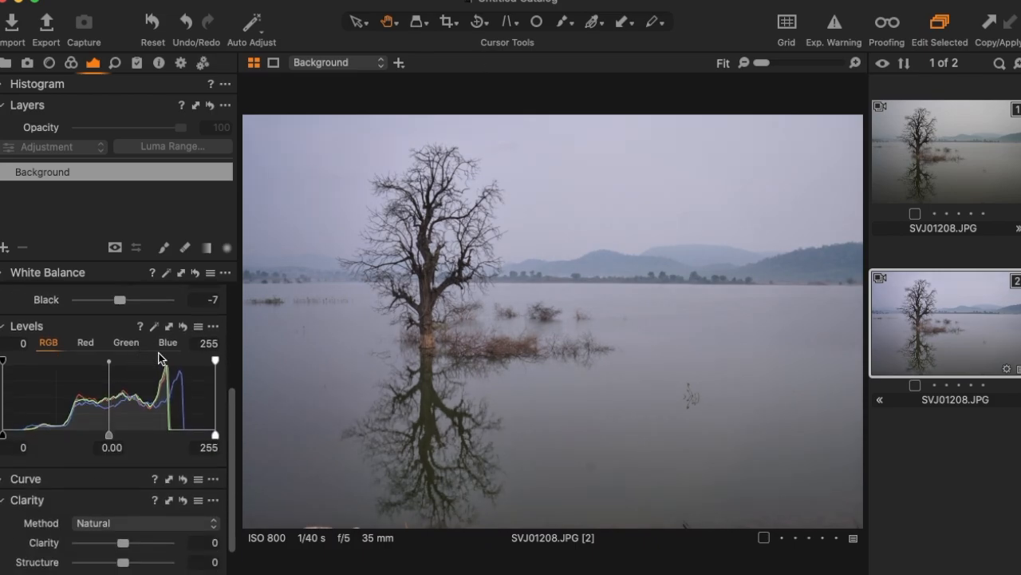
{"action": "left_click", "coordinate": [485, 363]}
{"action": "left_click", "coordinate": [477, 322]}
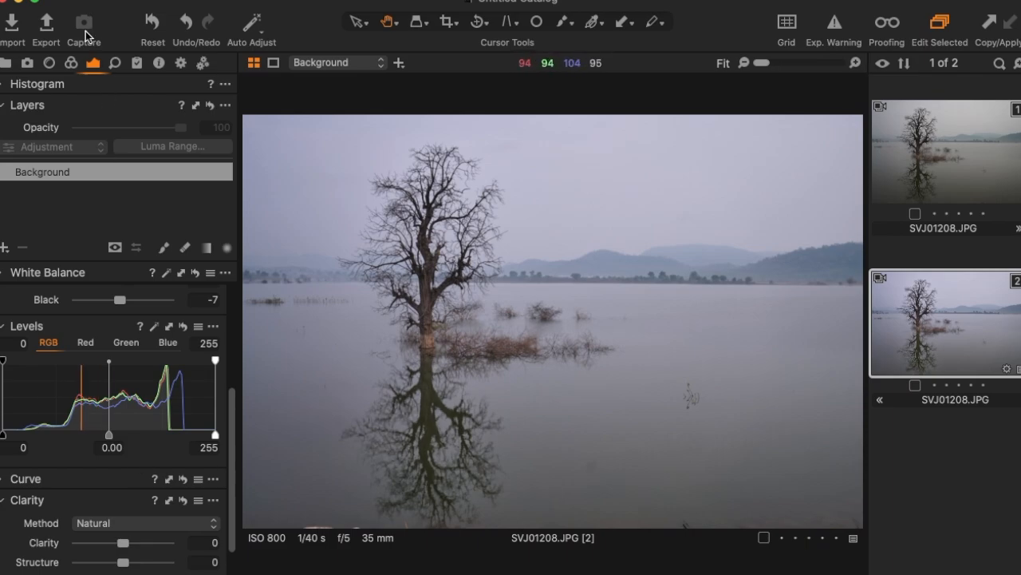
Step: Set the saturation of the green range to -80 in the basic Color Editor
{"action": "left_click", "coordinate": [70, 63]}
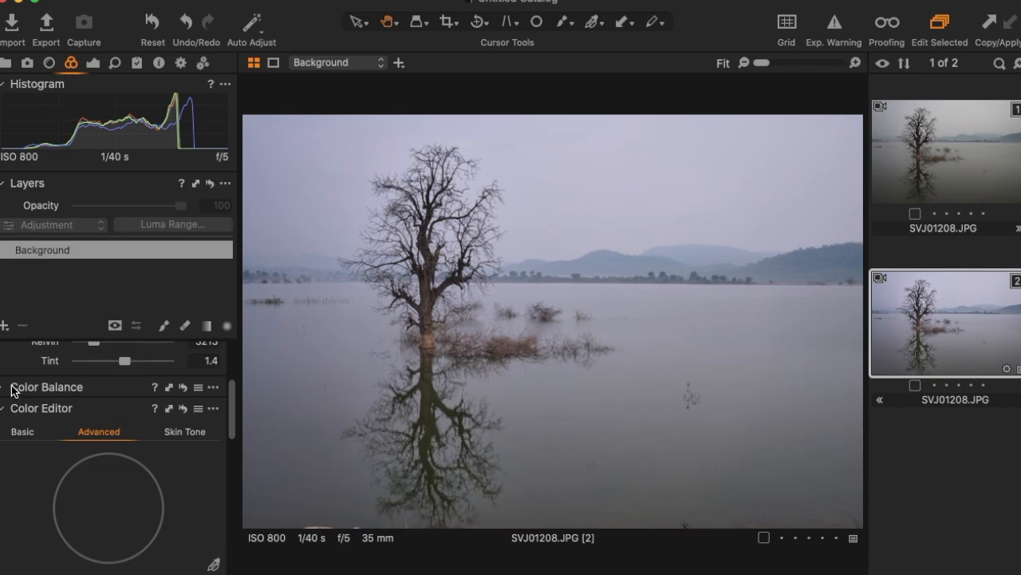
{"action": "left_click", "coordinate": [7, 387]}
{"action": "left_click", "coordinate": [7, 388]}
{"action": "scroll", "coordinate": [85, 392], "scroll_direction": "up", "scroll_amount": 4}
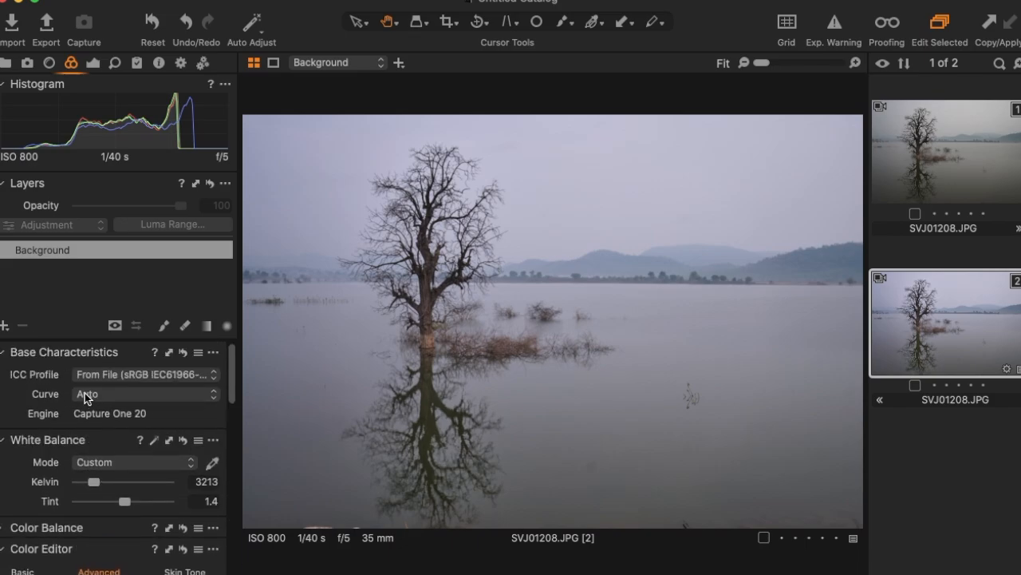
{"action": "scroll", "coordinate": [85, 393], "scroll_direction": "down", "scroll_amount": 10}
{"action": "scroll", "coordinate": [85, 392], "scroll_direction": "up", "scroll_amount": 3}
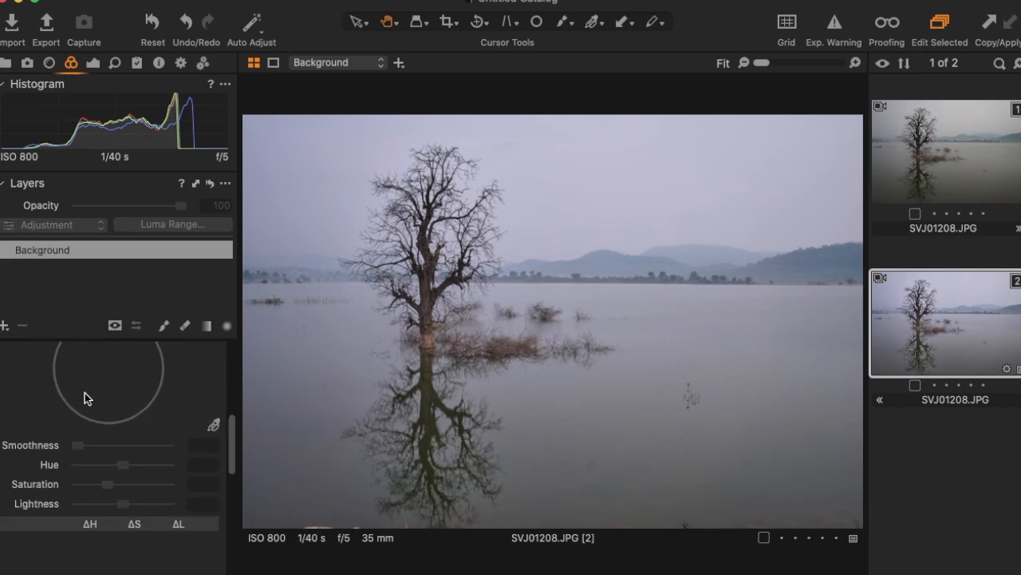
{"action": "left_click", "coordinate": [23, 376]}
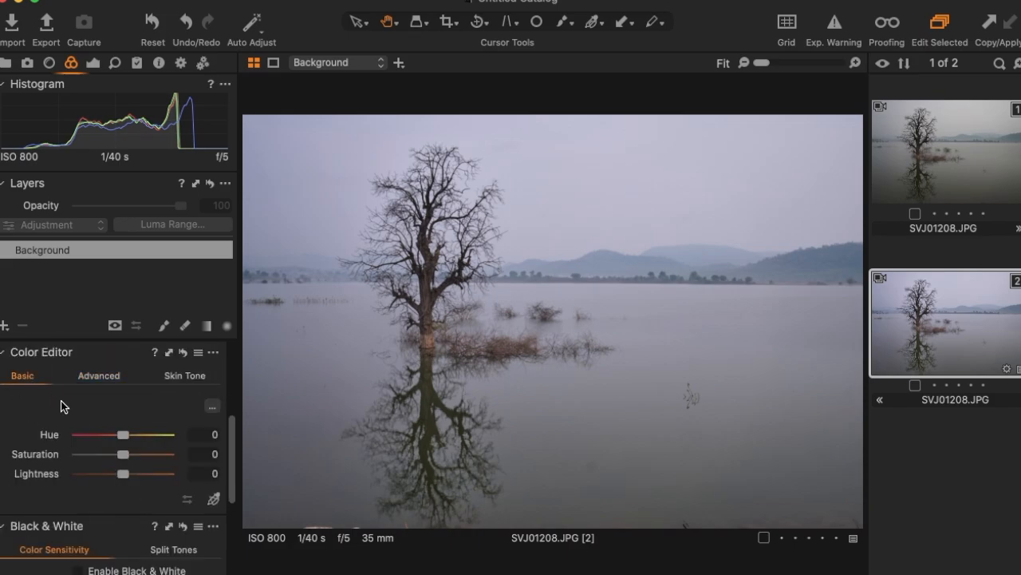
{"action": "scroll", "coordinate": [68, 407], "scroll_direction": "up", "scroll_amount": 2}
{"action": "left_click", "coordinate": [77, 486]}
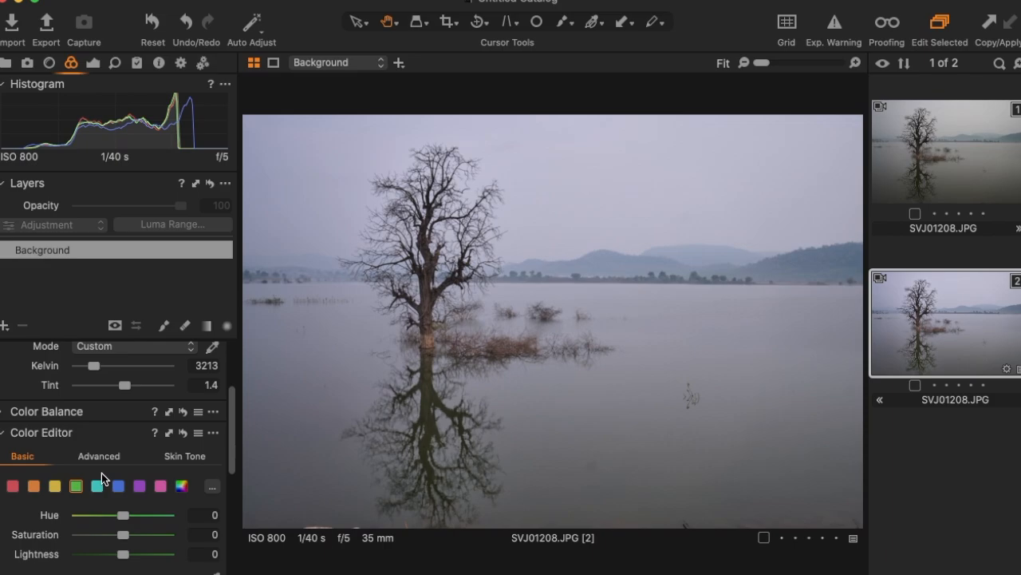
{"action": "scroll", "coordinate": [102, 471], "scroll_direction": "down", "scroll_amount": 3}
{"action": "left_click_drag", "start_coordinate": [122, 477], "coordinate": [116, 477]}
{"action": "left_click_drag", "start_coordinate": [109, 477], "coordinate": [56, 477]}
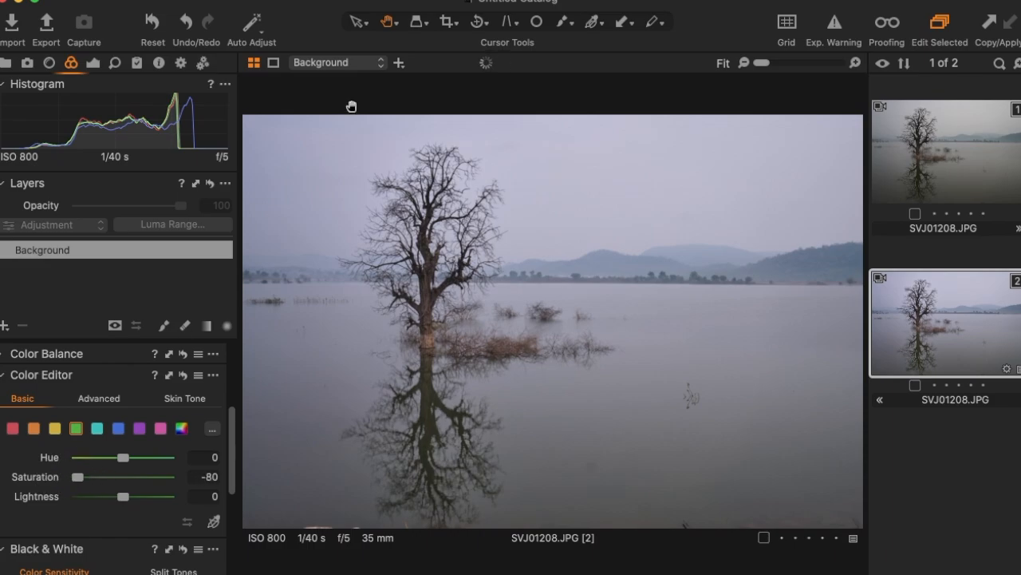
Step: Set the lightness of the green range to 21.1
{"action": "left_click_drag", "start_coordinate": [399, 421], "coordinate": [472, 289]}
{"action": "left_click_drag", "start_coordinate": [123, 498], "coordinate": [144, 501]}
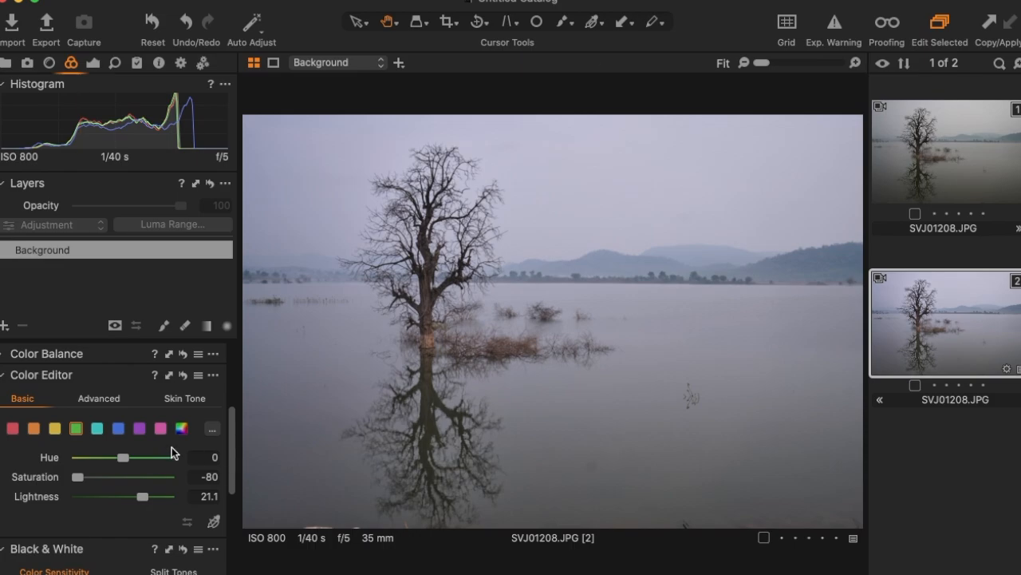
{"action": "scroll", "coordinate": [146, 344], "scroll_direction": "up", "scroll_amount": 5}
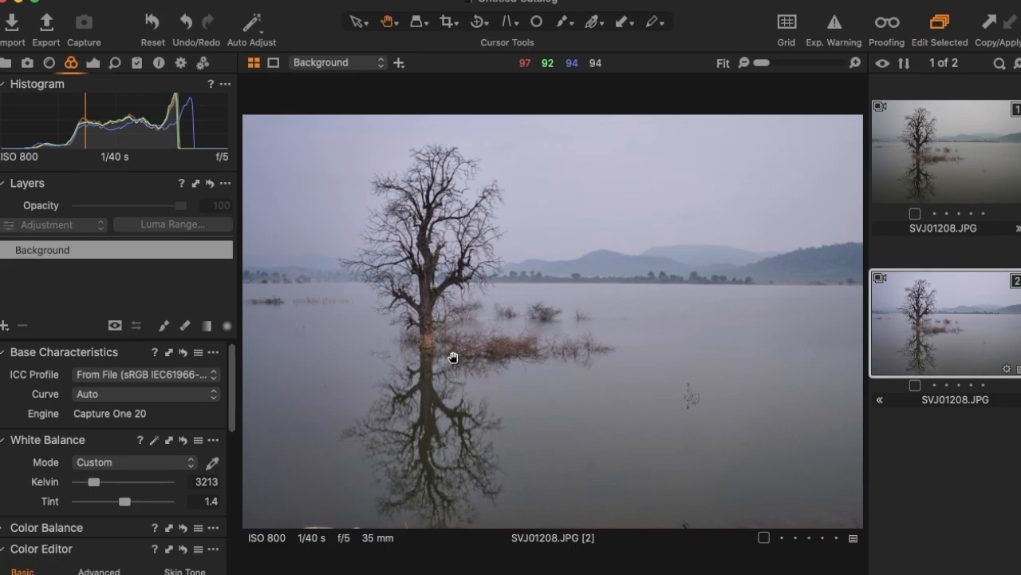
Step: Compare the edited second variant with the unedited first variant, ending on the edited one
{"action": "left_click", "coordinate": [942, 150]}
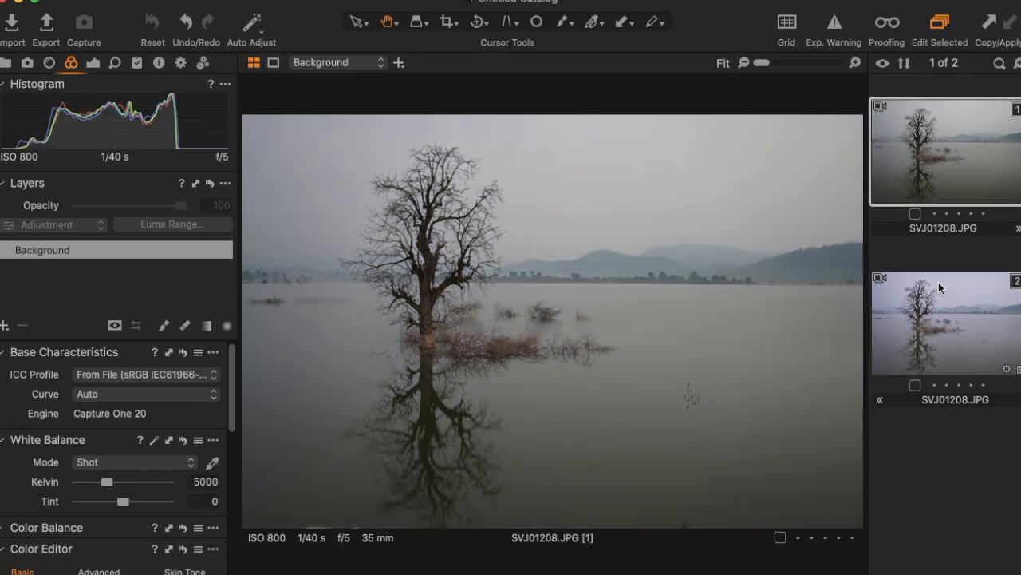
{"action": "left_click", "coordinate": [938, 326]}
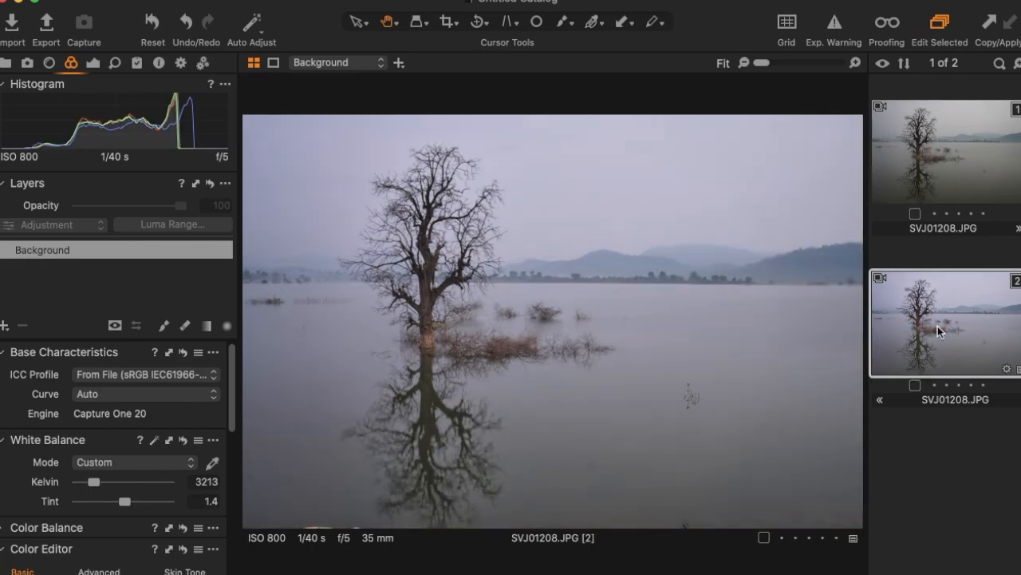
{"action": "left_click", "coordinate": [993, 155]}
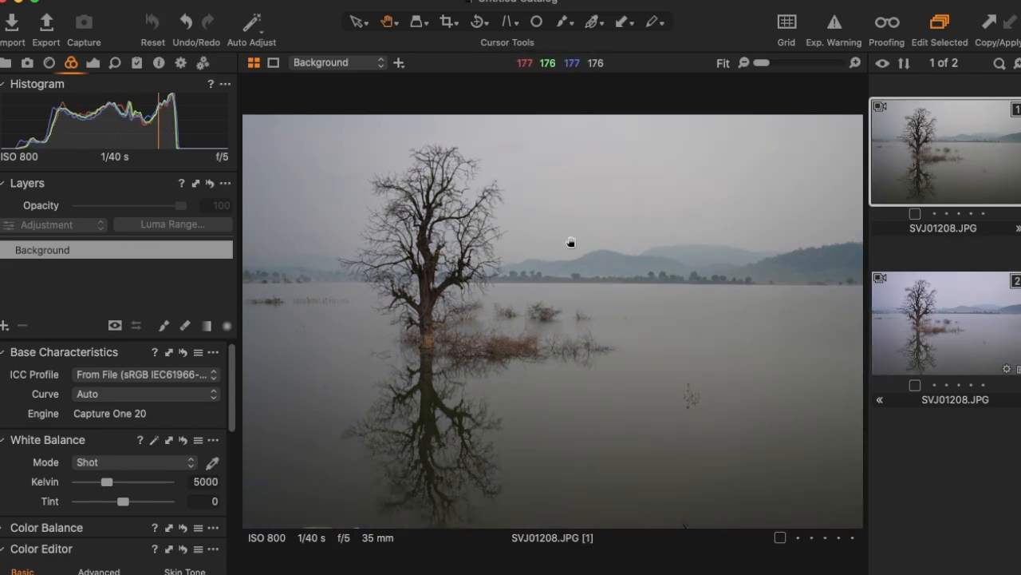
{"action": "left_click", "coordinate": [916, 310]}
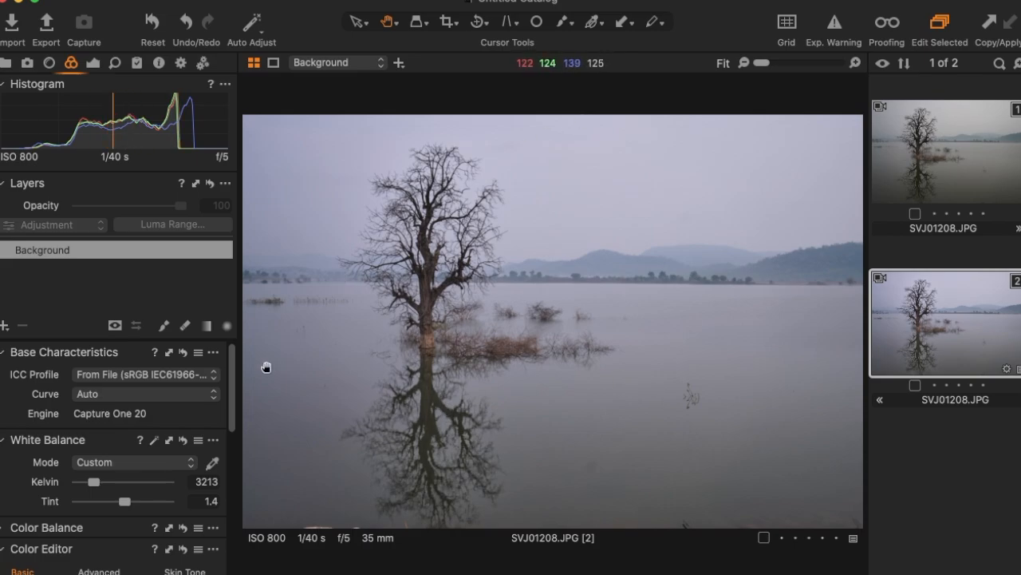
Step: Add a new filled adjustment layer above the background and display its mask
{"action": "left_click", "coordinate": [5, 327]}
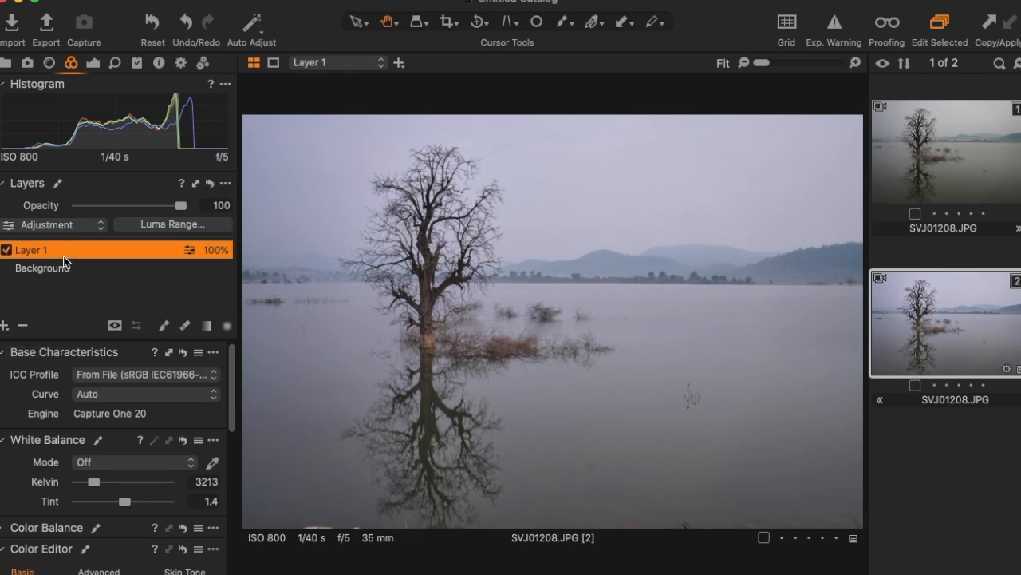
{"action": "left_click", "coordinate": [22, 327]}
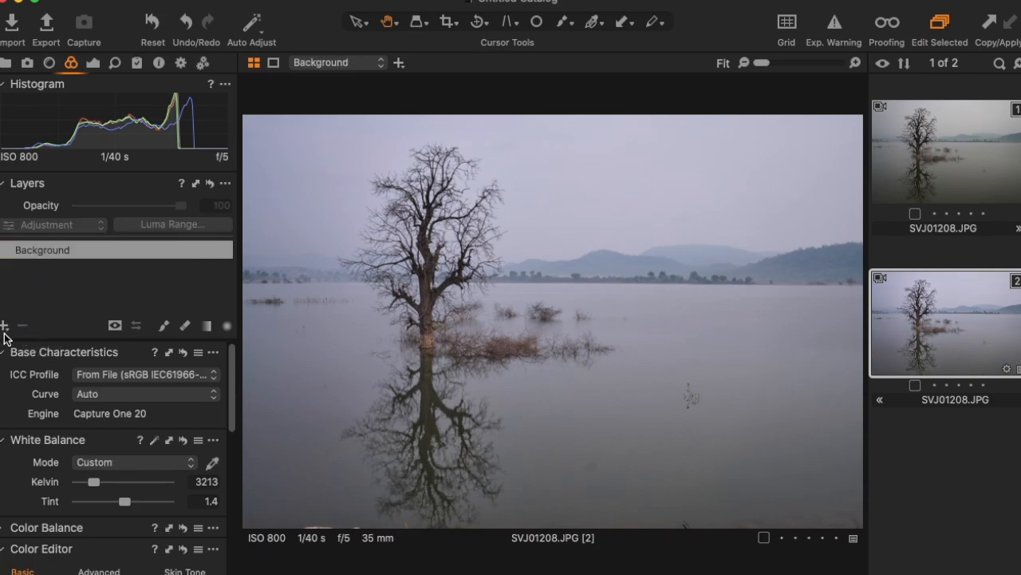
{"action": "left_click", "coordinate": [5, 327]}
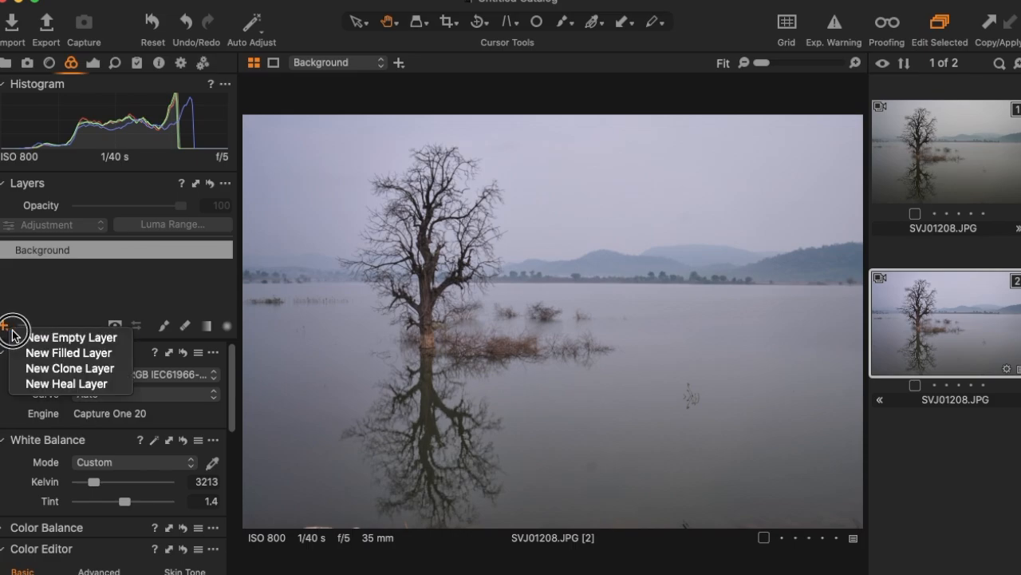
{"action": "left_click", "coordinate": [57, 353]}
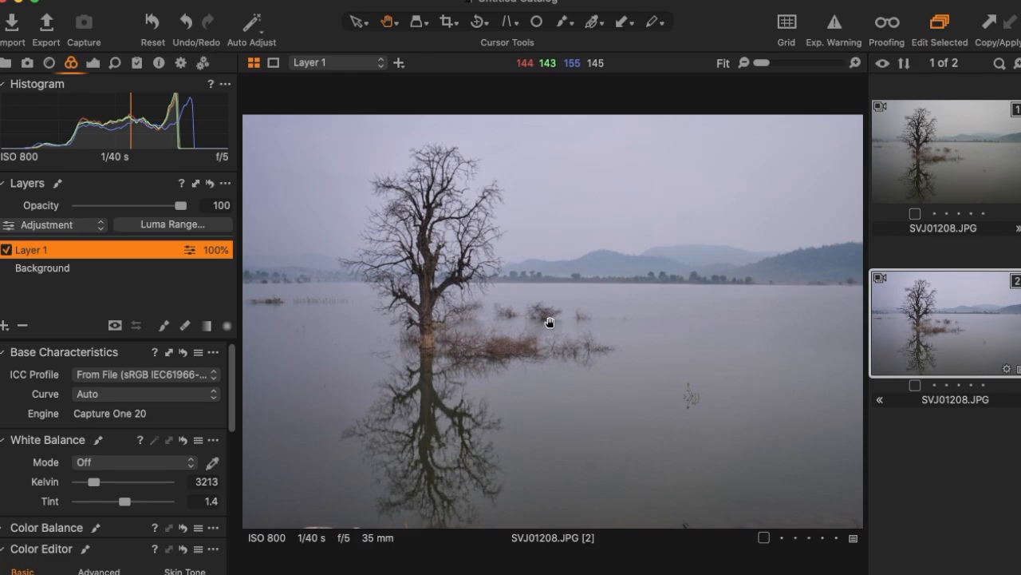
{"action": "key", "text": "m"}
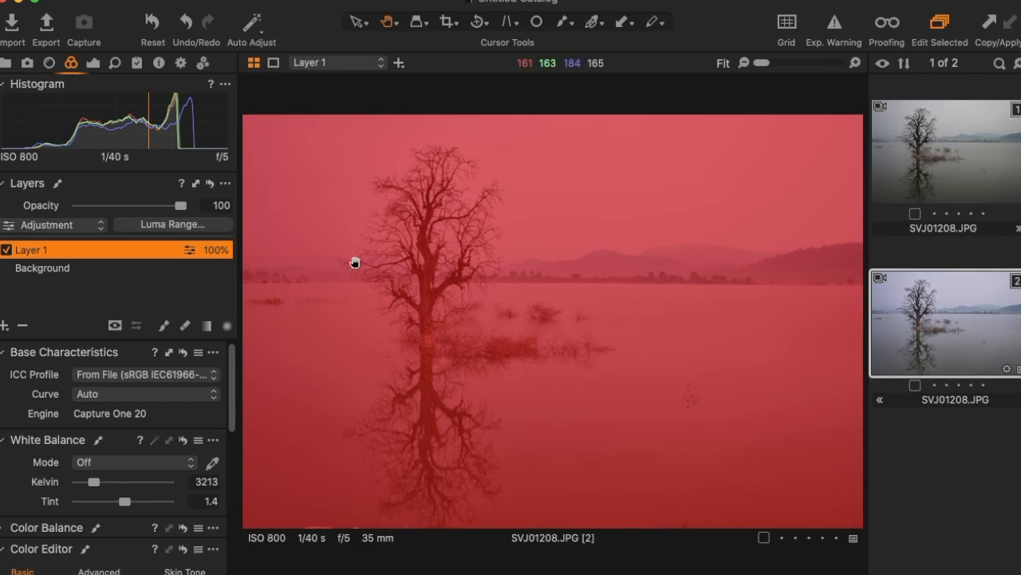
Step: Open the luma range settings for Layer 1 and extend the upper range limit to 255
{"action": "left_click", "coordinate": [186, 226]}
{"action": "left_click_drag", "start_coordinate": [794, 33], "coordinate": [831, 67]}
{"action": "left_click_drag", "start_coordinate": [796, 108], "coordinate": [725, 96]}
{"action": "left_click_drag", "start_coordinate": [988, 108], "coordinate": [1012, 108]}
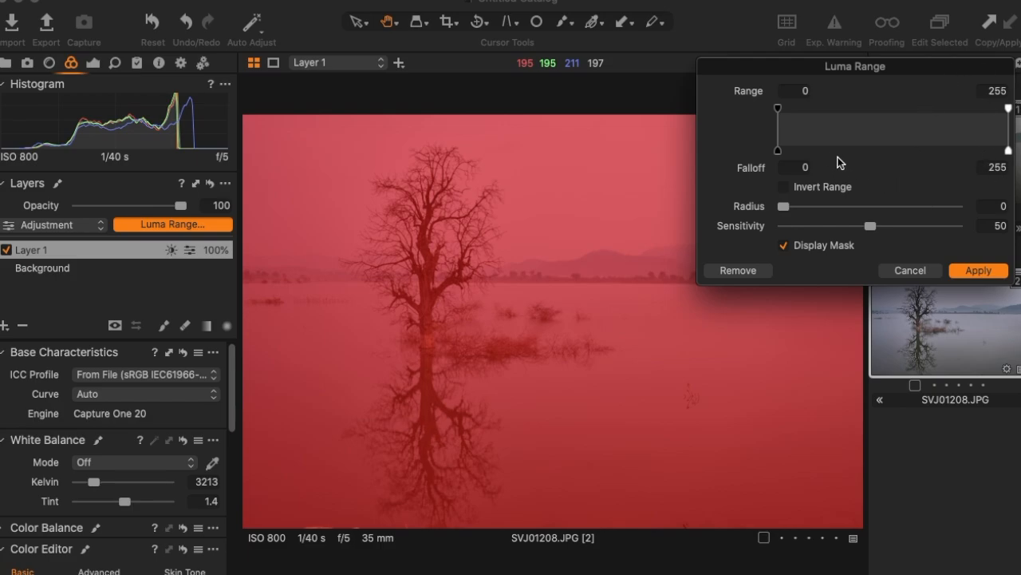
Step: Raise the lower range and falloff limits of Layer 1's luma mask together to 123
{"action": "left_click", "coordinate": [779, 131]}
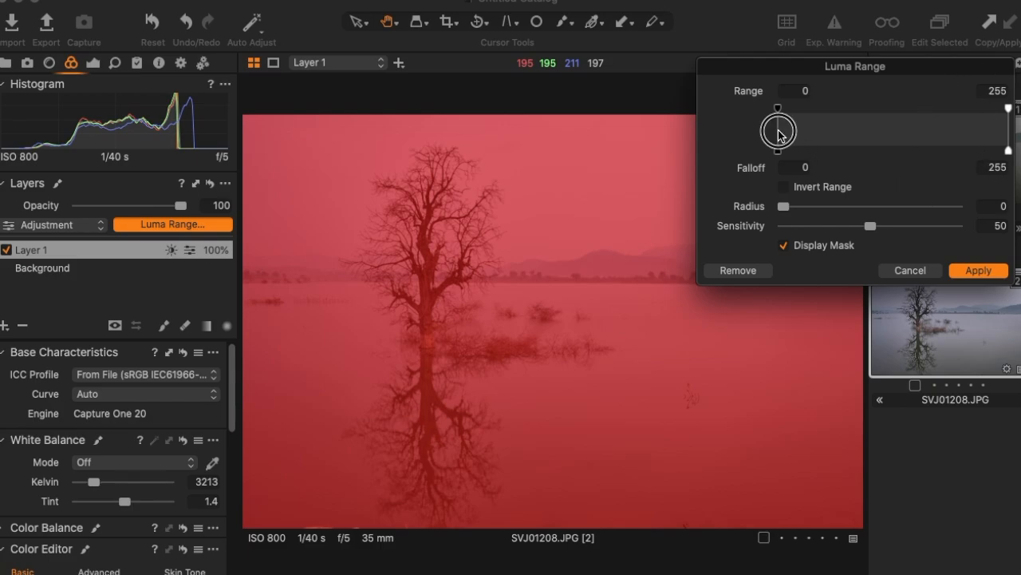
{"action": "left_click_drag", "start_coordinate": [779, 131], "coordinate": [886, 149]}
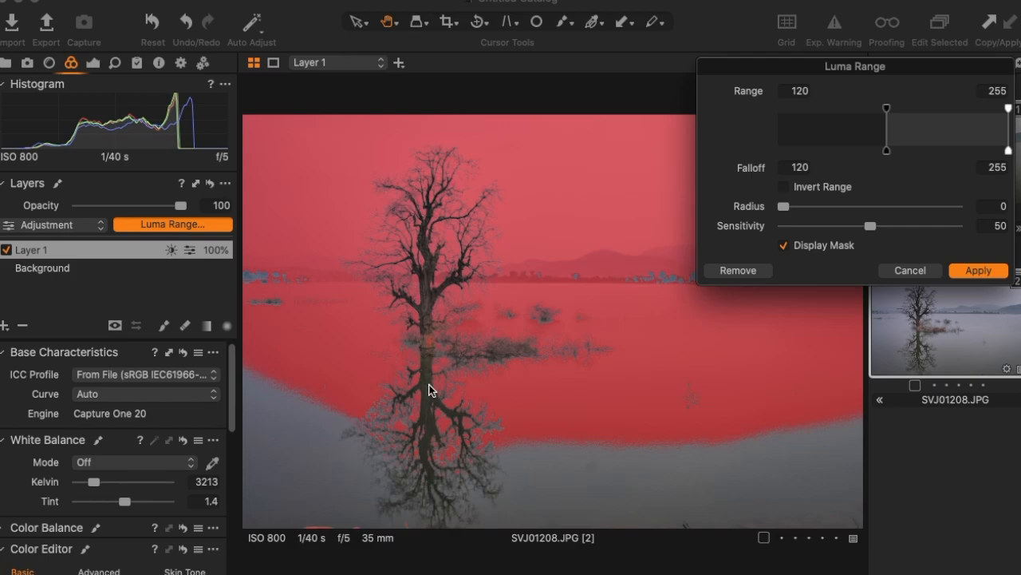
{"action": "left_click", "coordinate": [889, 139]}
{"action": "left_click", "coordinate": [888, 134]}
{"action": "left_click", "coordinate": [889, 135]}
{"action": "left_click_drag", "start_coordinate": [888, 136], "coordinate": [893, 137]}
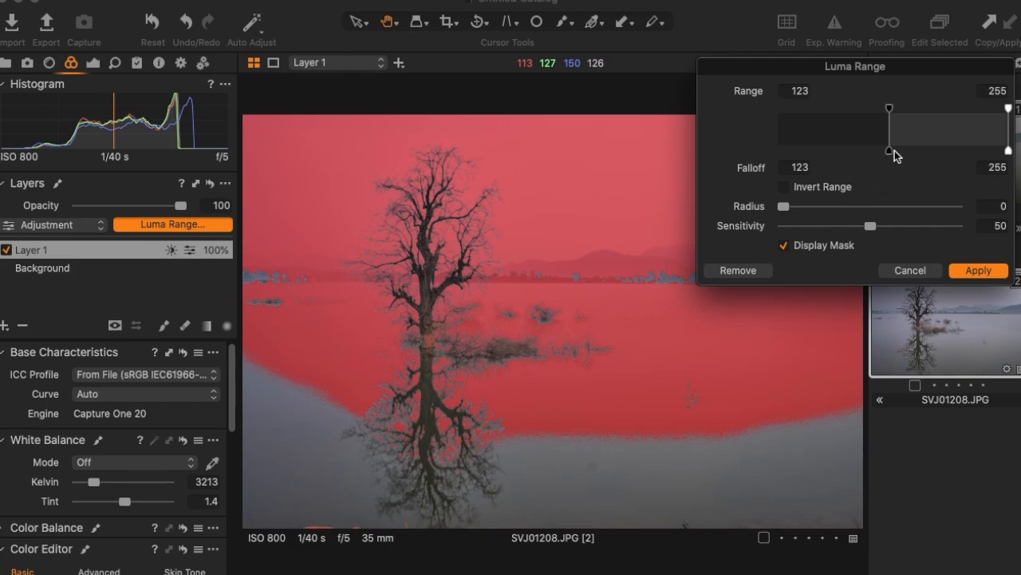
Step: Soften the dark end of the luma mask with a lower falloff of 74 and a lower range limit of 120
{"action": "left_click_drag", "start_coordinate": [891, 153], "coordinate": [852, 165]}
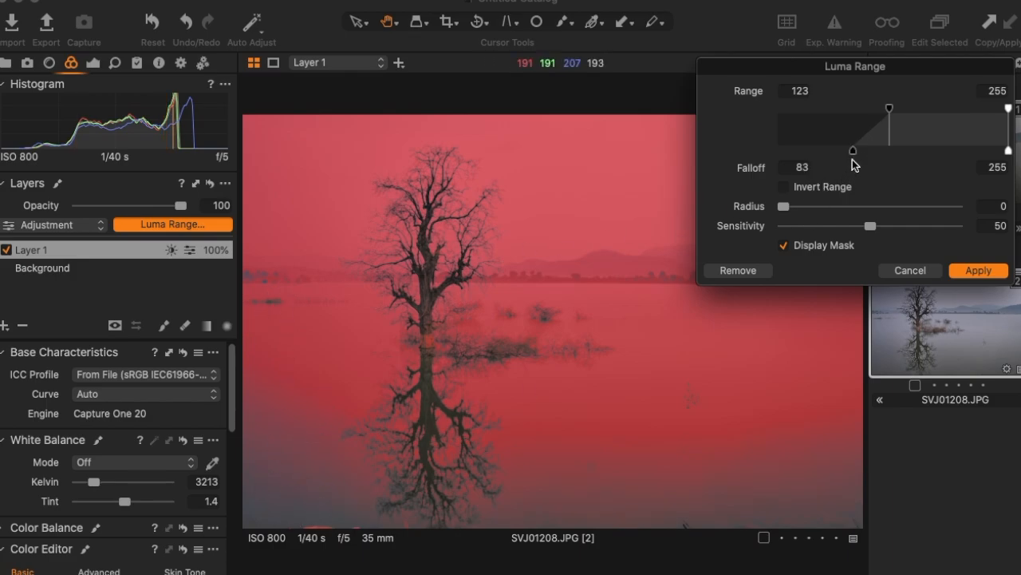
{"action": "left_click_drag", "start_coordinate": [889, 108], "coordinate": [887, 111]}
{"action": "left_click_drag", "start_coordinate": [850, 150], "coordinate": [847, 154]}
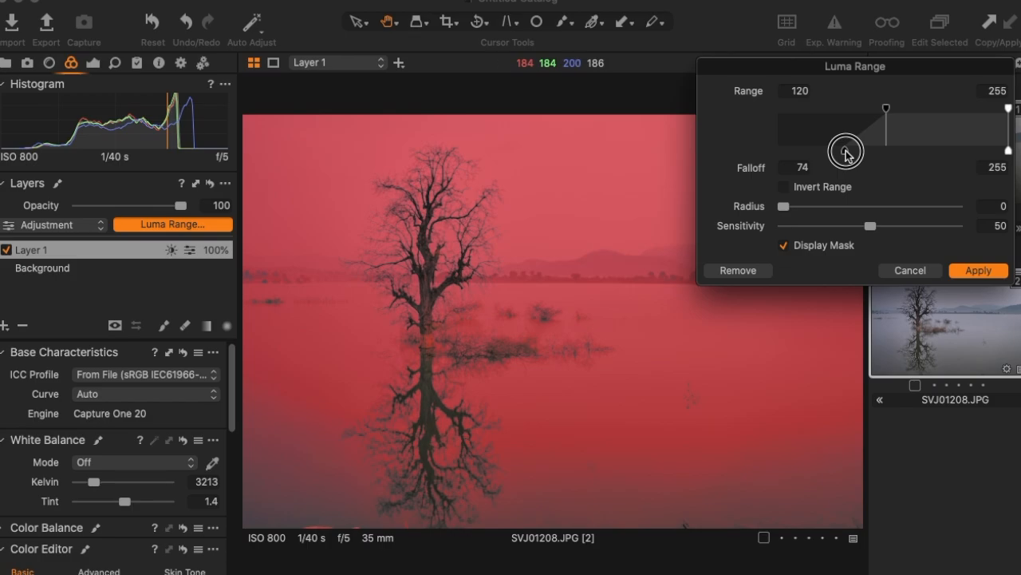
Step: Set the upper range limit to 247 with its falloff at 255, and apply the luma range to Layer 1
{"action": "left_click_drag", "start_coordinate": [1008, 107], "coordinate": [1002, 107]}
{"action": "left_click_drag", "start_coordinate": [1004, 150], "coordinate": [1009, 150]}
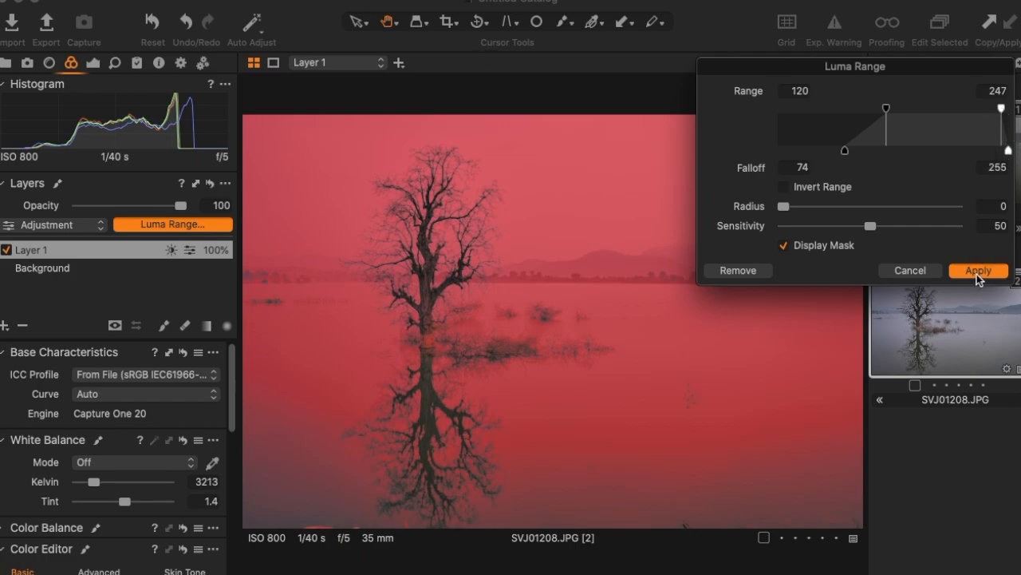
{"action": "left_click", "coordinate": [979, 271]}
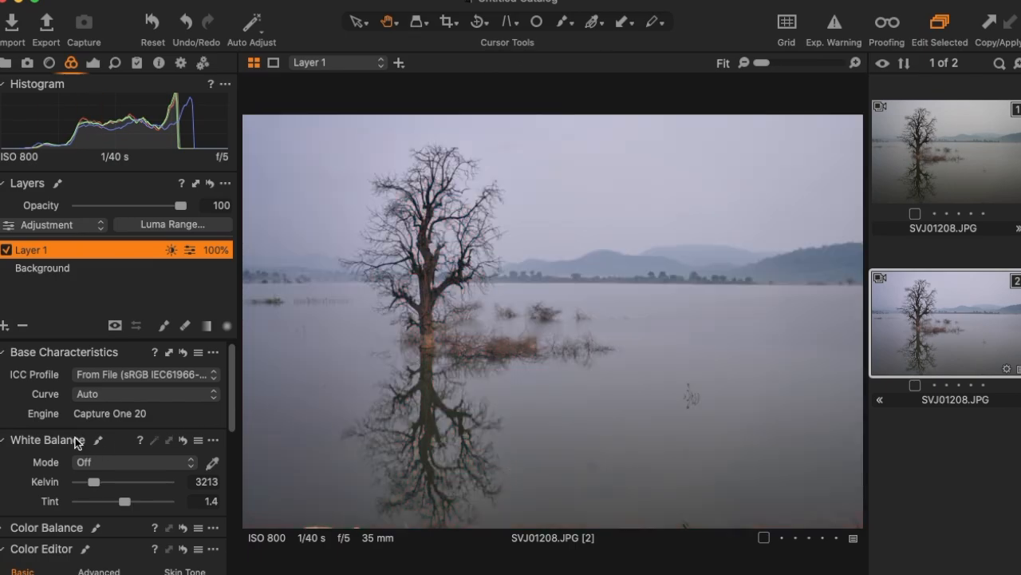
Step: Set Layer 1's high dynamic range values to highlight -69, shadow -39, white 8 and black -6
{"action": "scroll", "coordinate": [75, 437], "scroll_direction": "down", "scroll_amount": 6}
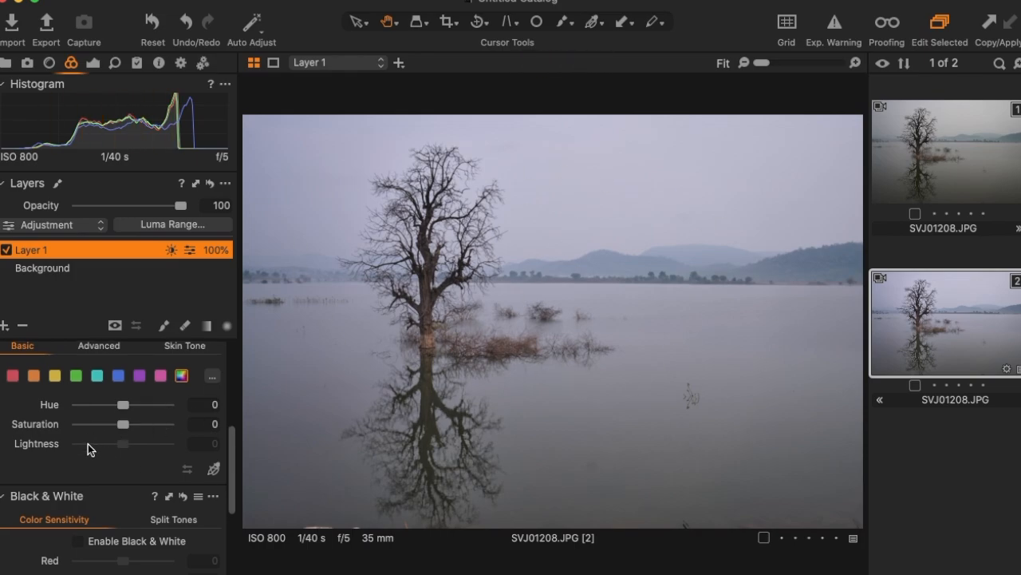
{"action": "scroll", "coordinate": [88, 444], "scroll_direction": "down", "scroll_amount": 2}
{"action": "scroll", "coordinate": [88, 444], "scroll_direction": "up", "scroll_amount": 6}
{"action": "scroll", "coordinate": [88, 443], "scroll_direction": "down", "scroll_amount": 2}
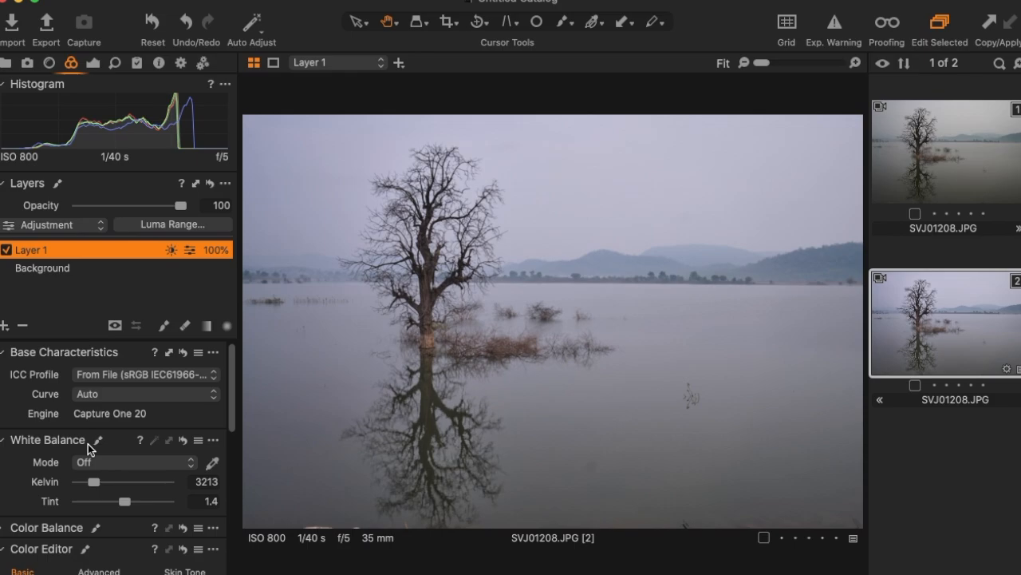
{"action": "scroll", "coordinate": [11, 457], "scroll_direction": "up", "scroll_amount": 4}
{"action": "left_click", "coordinate": [93, 65]}
{"action": "scroll", "coordinate": [95, 420], "scroll_direction": "up", "scroll_amount": 5}
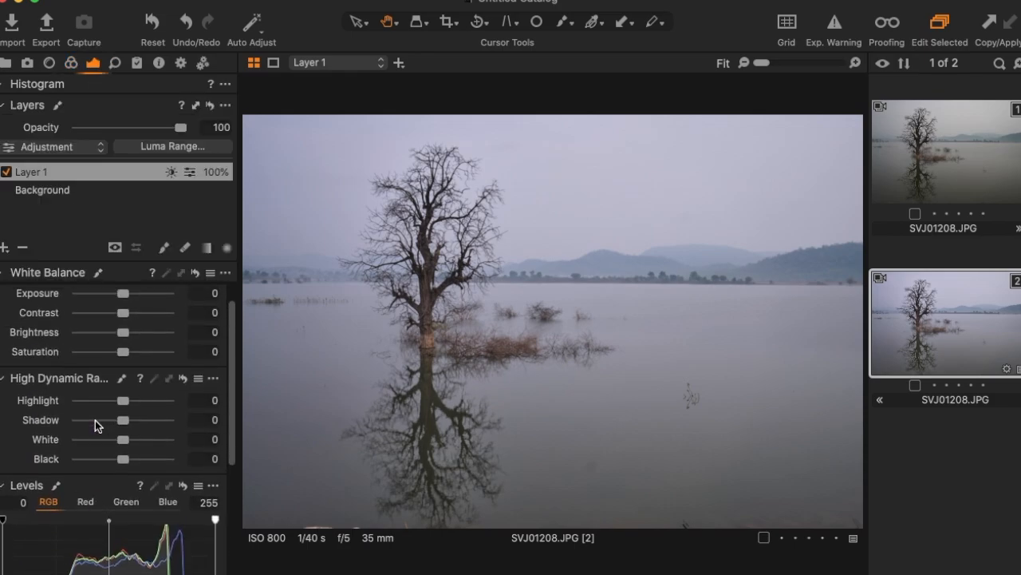
{"action": "left_click_drag", "start_coordinate": [122, 402], "coordinate": [97, 418]}
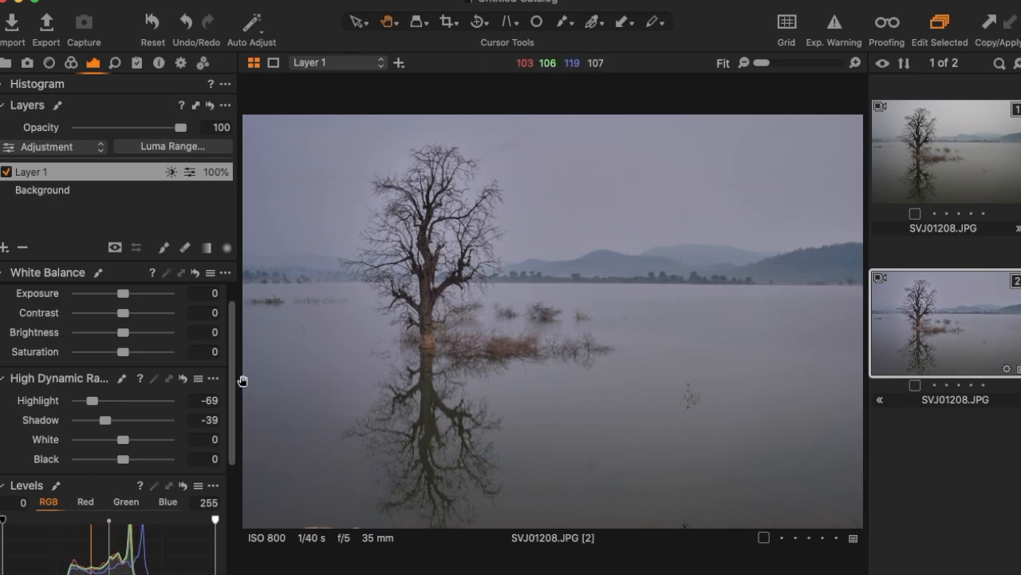
{"action": "left_click_drag", "start_coordinate": [125, 440], "coordinate": [120, 460]}
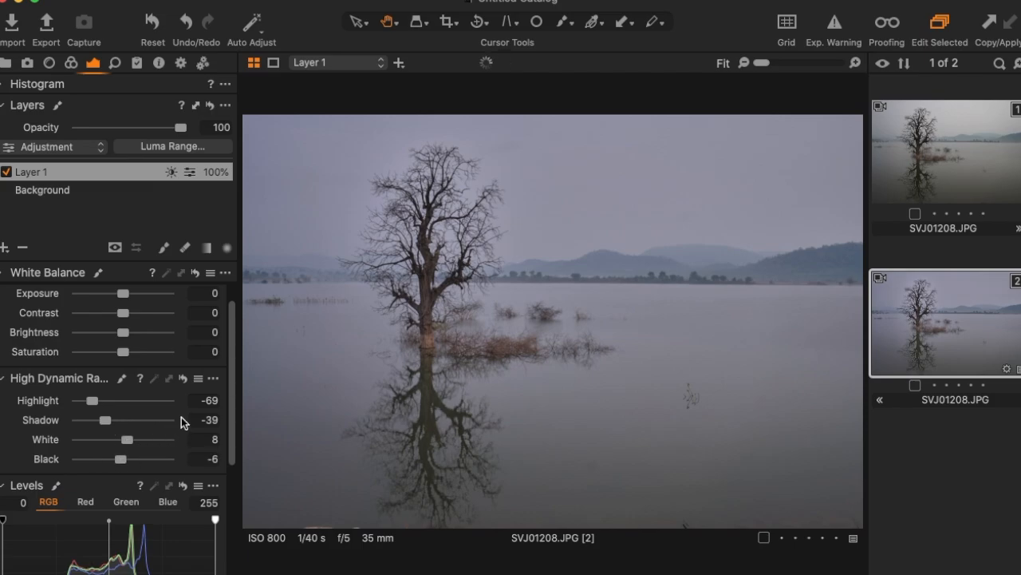
Step: Set Layer 1's exposure to 0.25, contrast to -37 and brightness to 6
{"action": "scroll", "coordinate": [233, 407], "scroll_direction": "up", "scroll_amount": 2}
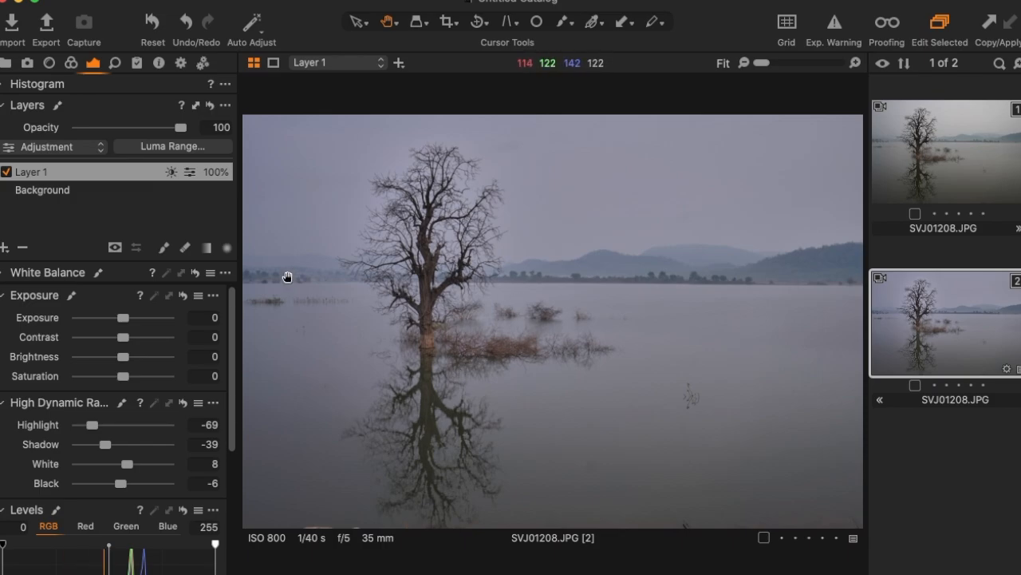
{"action": "left_click", "coordinate": [125, 342]}
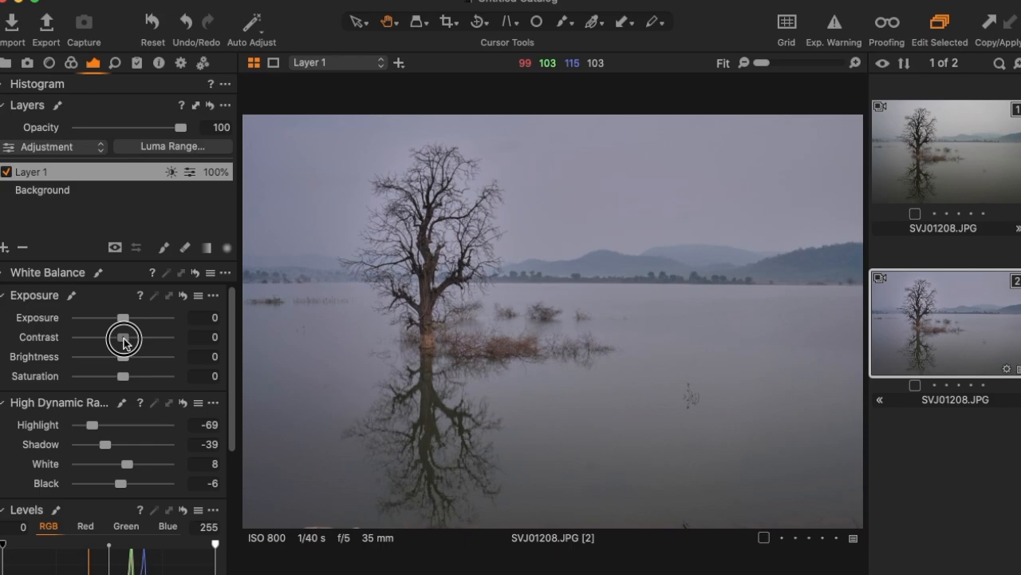
{"action": "mouse_move", "coordinate": [125, 341]}
{"action": "left_mouse_down"}
{"action": "mouse_move", "coordinate": [96, 342]}
{"action": "mouse_move", "coordinate": [129, 359]}
{"action": "left_mouse_up"}
{"action": "left_click_drag", "start_coordinate": [123, 319], "coordinate": [91, 336]}
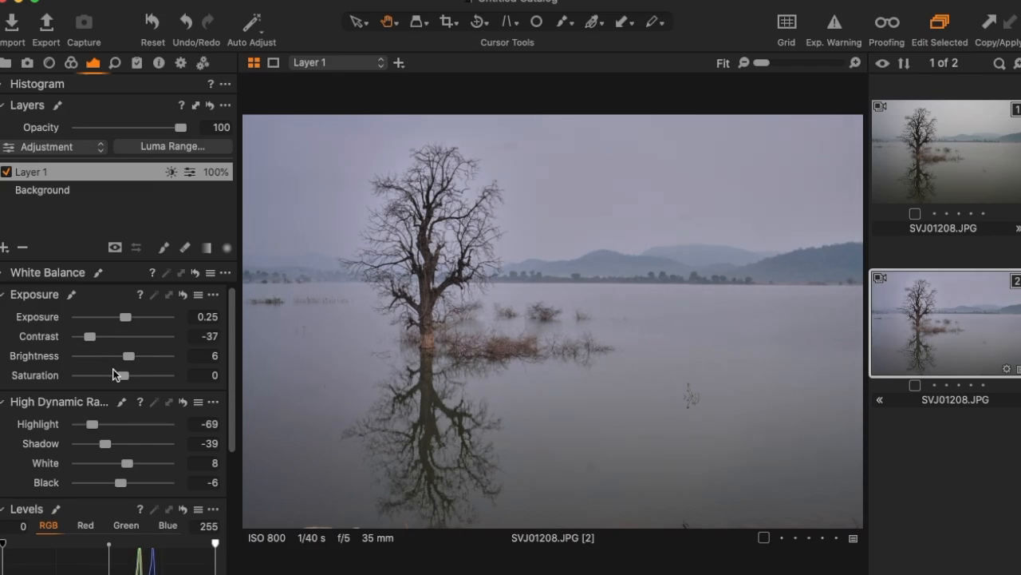
Step: Adjust the clarity settings of Layer 1 using the Natural method
{"action": "scroll", "coordinate": [116, 375], "scroll_direction": "down", "scroll_amount": 3}
{"action": "scroll", "coordinate": [115, 375], "scroll_direction": "down", "scroll_amount": 5}
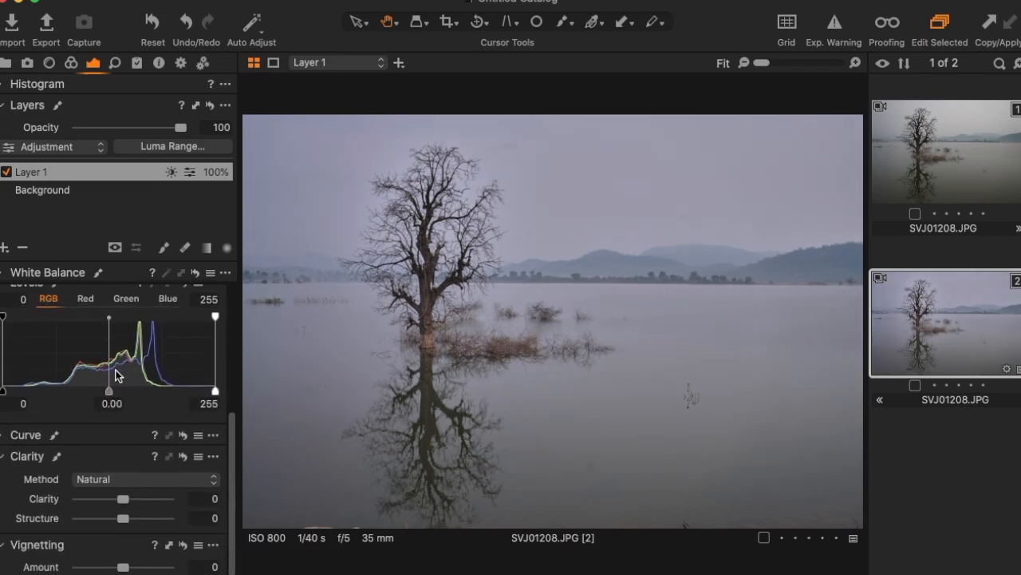
{"action": "left_click_drag", "start_coordinate": [127, 508], "coordinate": [113, 485]}
{"action": "scroll", "coordinate": [114, 488], "scroll_direction": "up", "scroll_amount": 5}
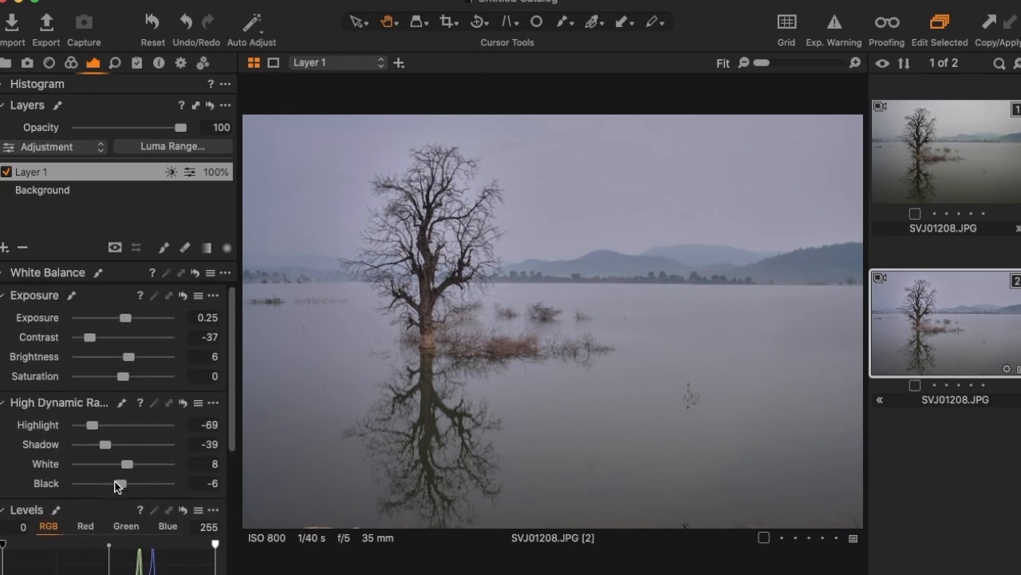
Step: Set the blue range on Layer 1 to hue 4 and saturation 23.2 in the basic Color Editor
{"action": "left_click", "coordinate": [73, 63]}
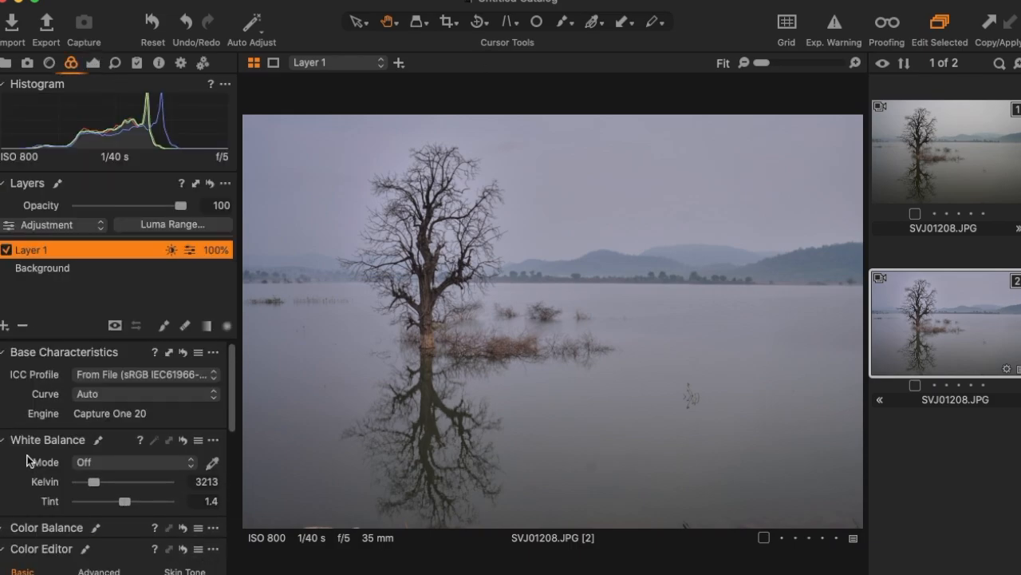
{"action": "scroll", "coordinate": [91, 415], "scroll_direction": "down", "scroll_amount": 5}
{"action": "left_click", "coordinate": [118, 407]}
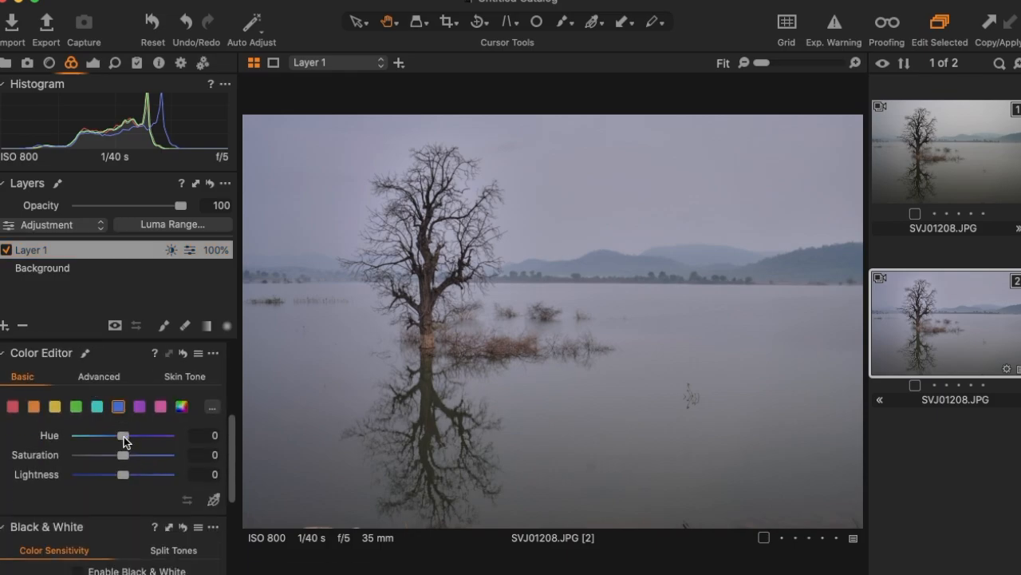
{"action": "left_click_drag", "start_coordinate": [124, 439], "coordinate": [136, 456]}
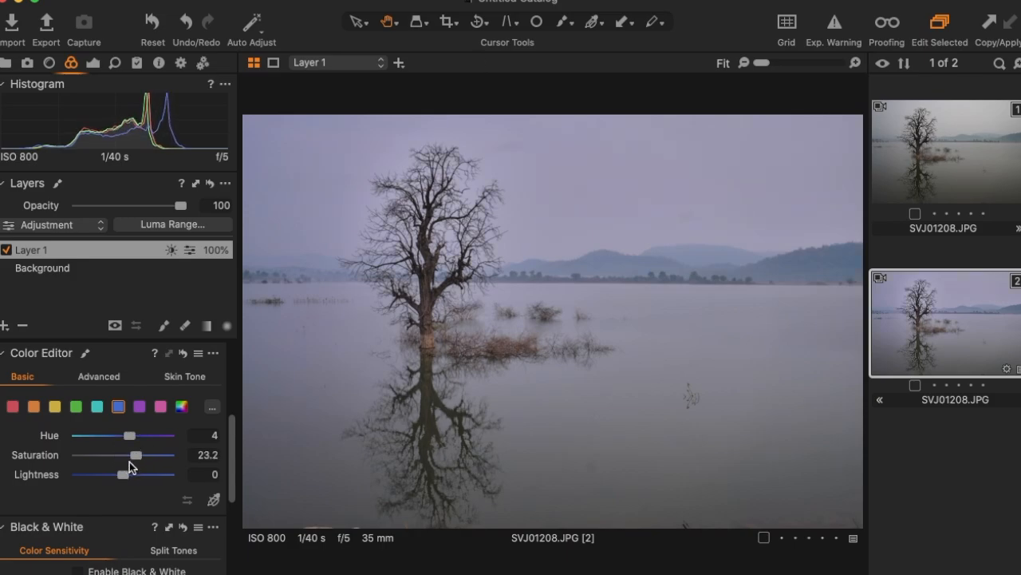
Step: Adjust the saturation of the purple range and set the lightness of the blue range to -11.4
{"action": "left_click", "coordinate": [140, 407]}
{"action": "left_click_drag", "start_coordinate": [124, 453], "coordinate": [113, 479]}
{"action": "left_click", "coordinate": [118, 406]}
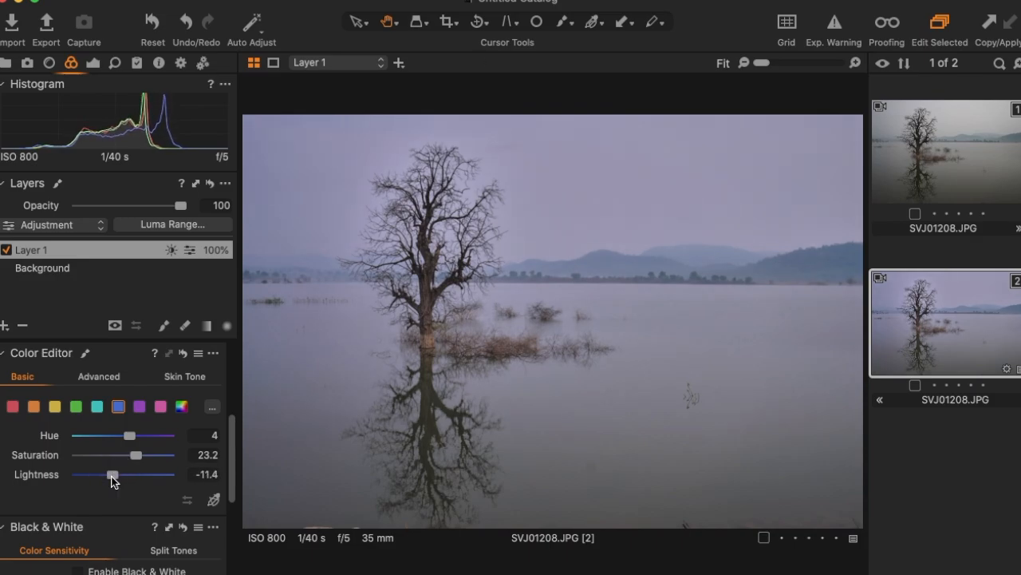
Step: Compare the unedited first variant with the layered second variant, ending on the second one
{"action": "scroll", "coordinate": [116, 478], "scroll_direction": "up", "scroll_amount": 5}
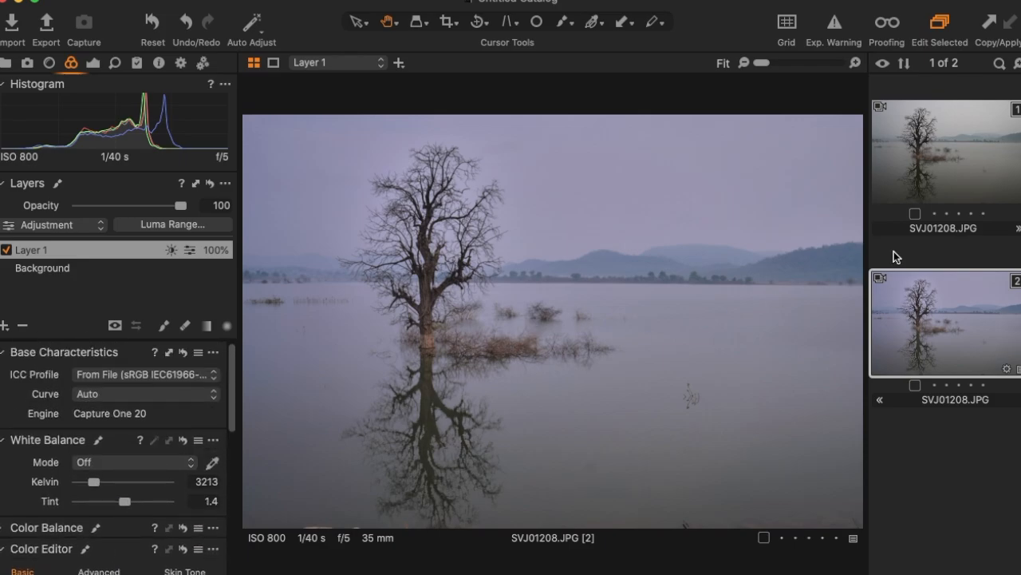
{"action": "left_click", "coordinate": [961, 149]}
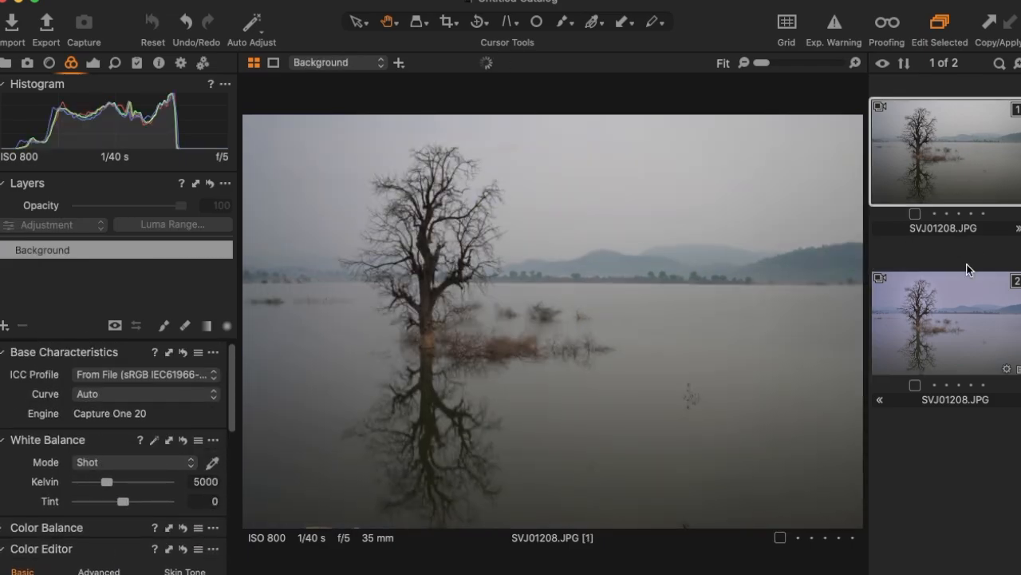
{"action": "left_click", "coordinate": [956, 336]}
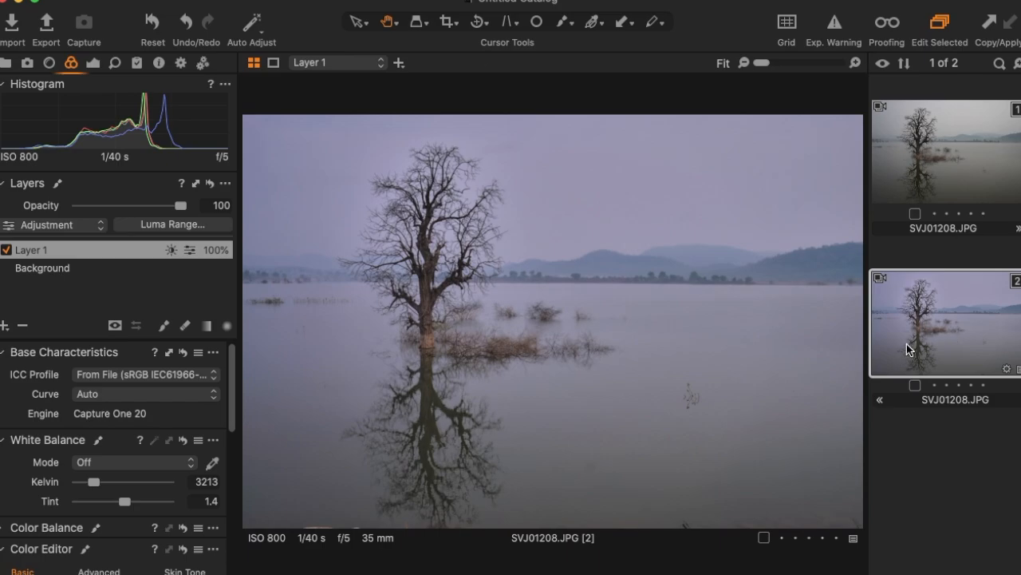
Step: Add a new empty layer above Layer 1 and open its luma range with the upper range limit at 255
{"action": "left_click", "coordinate": [4, 325]}
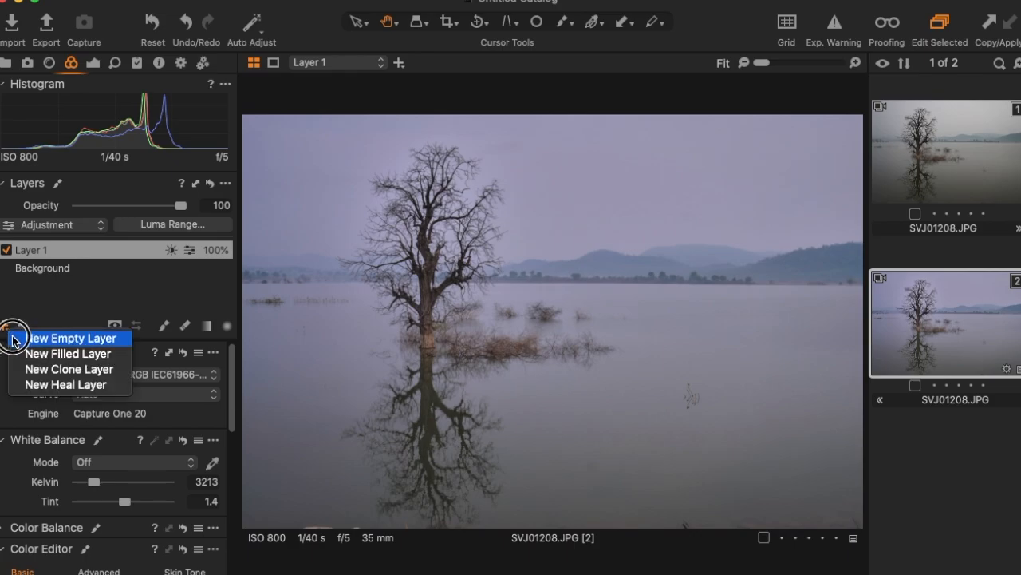
{"action": "left_click", "coordinate": [29, 340]}
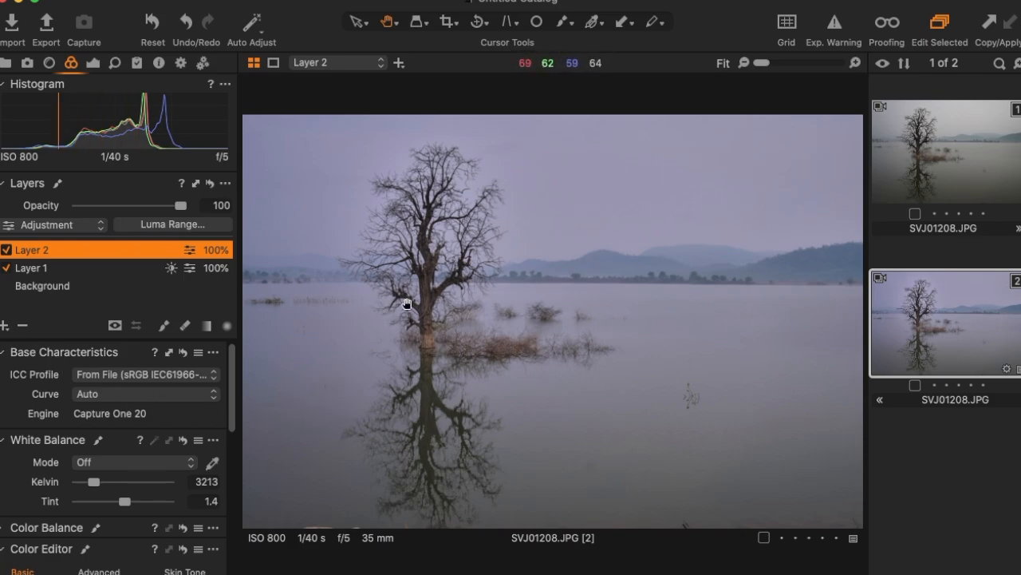
{"action": "left_click", "coordinate": [184, 226]}
{"action": "left_click", "coordinate": [735, 114]}
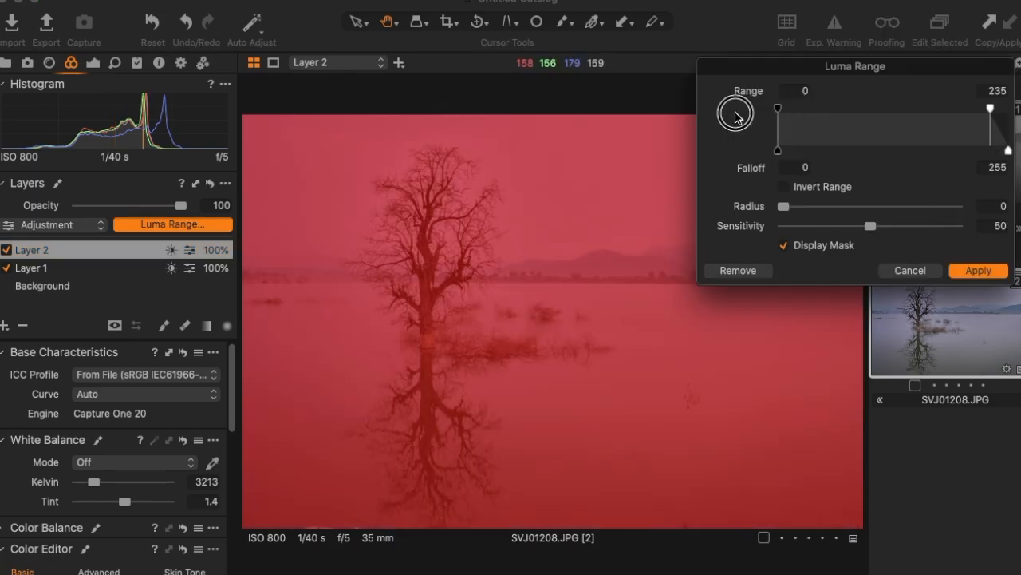
{"action": "left_click_drag", "start_coordinate": [991, 108], "coordinate": [1008, 108]}
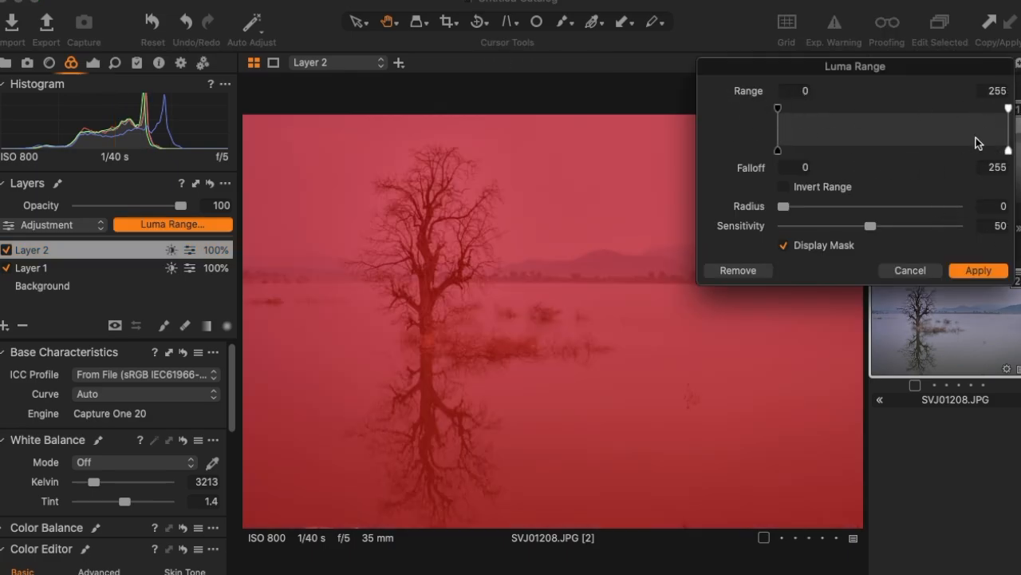
Step: Restrict Layer 2's luma range to 0–89 with an upper falloff of 133, and apply it
{"action": "left_click", "coordinate": [1008, 132]}
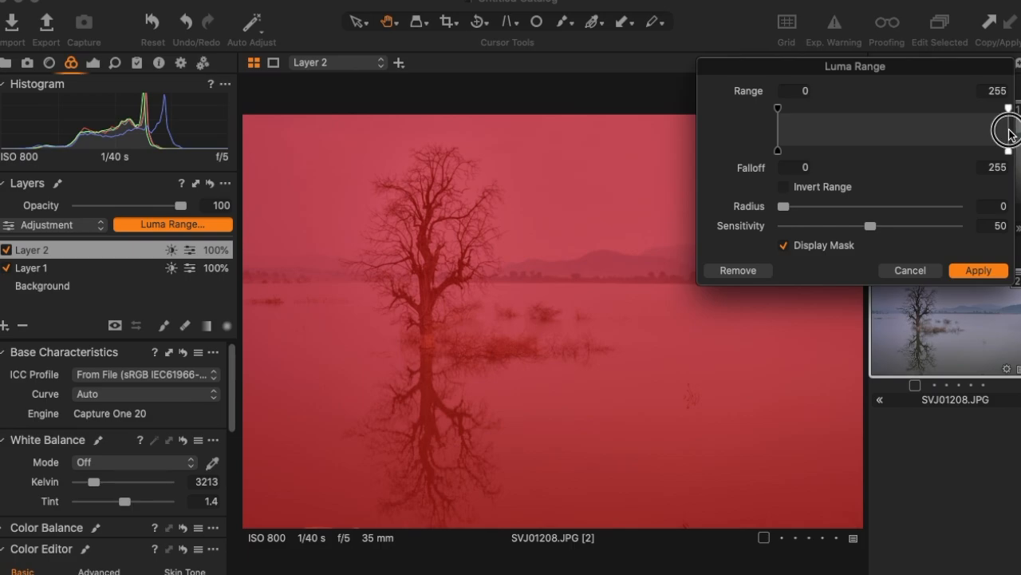
{"action": "left_click", "coordinate": [1004, 134]}
{"action": "left_click", "coordinate": [1006, 134]}
{"action": "left_click", "coordinate": [1007, 133]}
{"action": "left_click", "coordinate": [1010, 132]}
{"action": "left_click_drag", "start_coordinate": [1010, 132], "coordinate": [862, 168]}
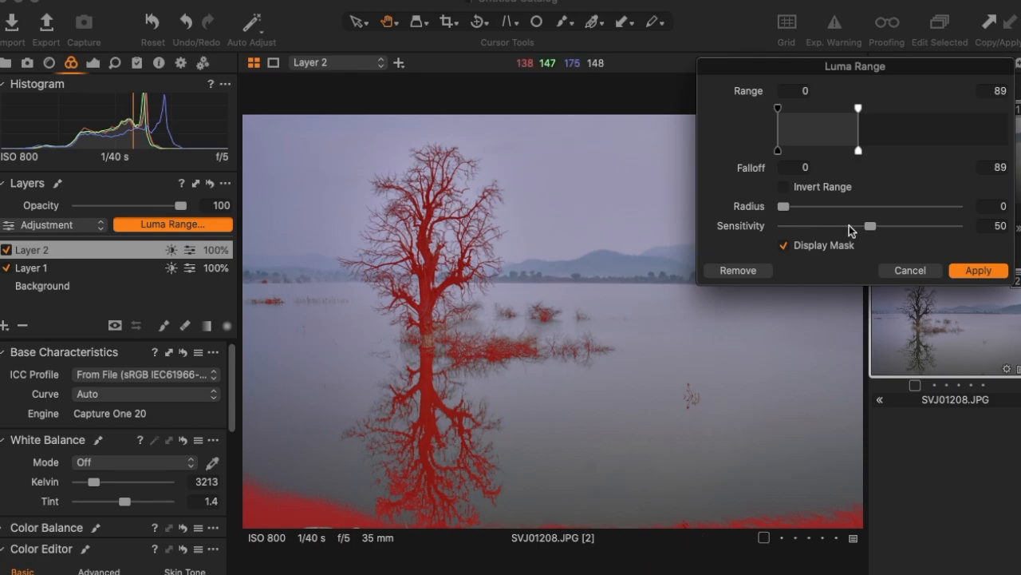
{"action": "left_click_drag", "start_coordinate": [861, 151], "coordinate": [901, 158]}
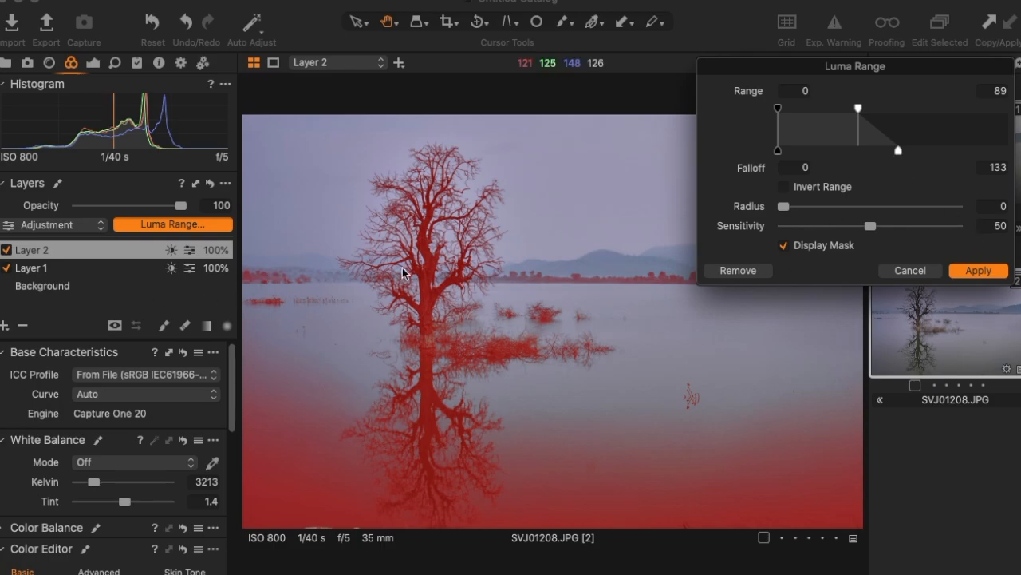
{"action": "left_click", "coordinate": [979, 271]}
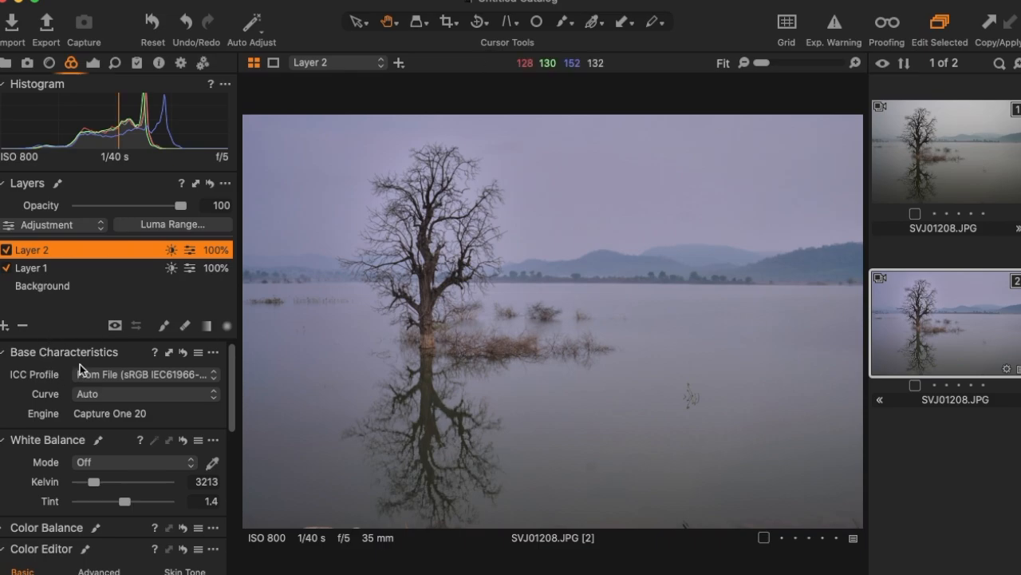
Step: Set the contrast of Layer 2 to 6 in the exposure adjustments
{"action": "scroll", "coordinate": [79, 369], "scroll_direction": "down", "scroll_amount": 10}
{"action": "left_click", "coordinate": [92, 63]}
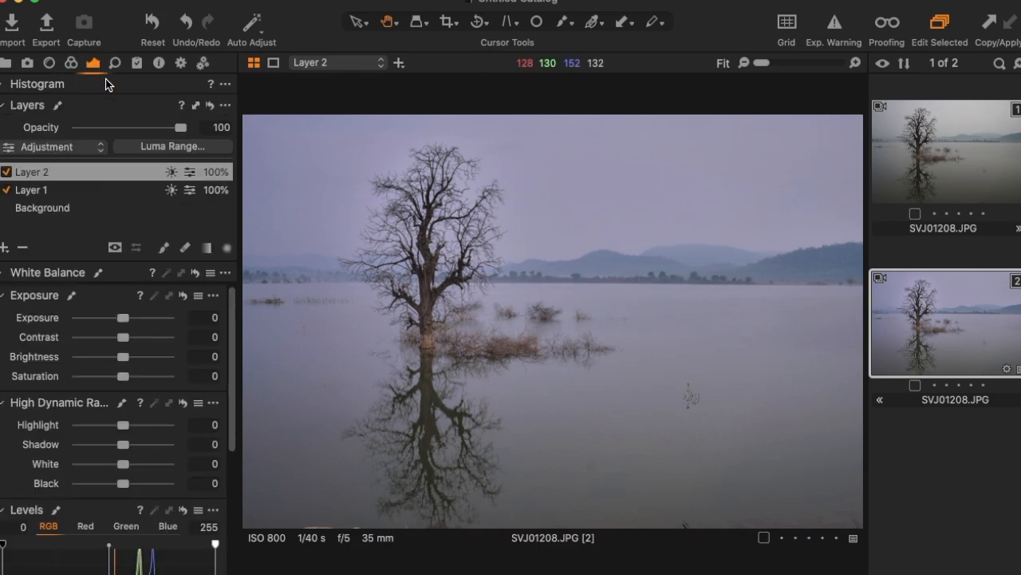
{"action": "left_click_drag", "start_coordinate": [124, 339], "coordinate": [129, 336]}
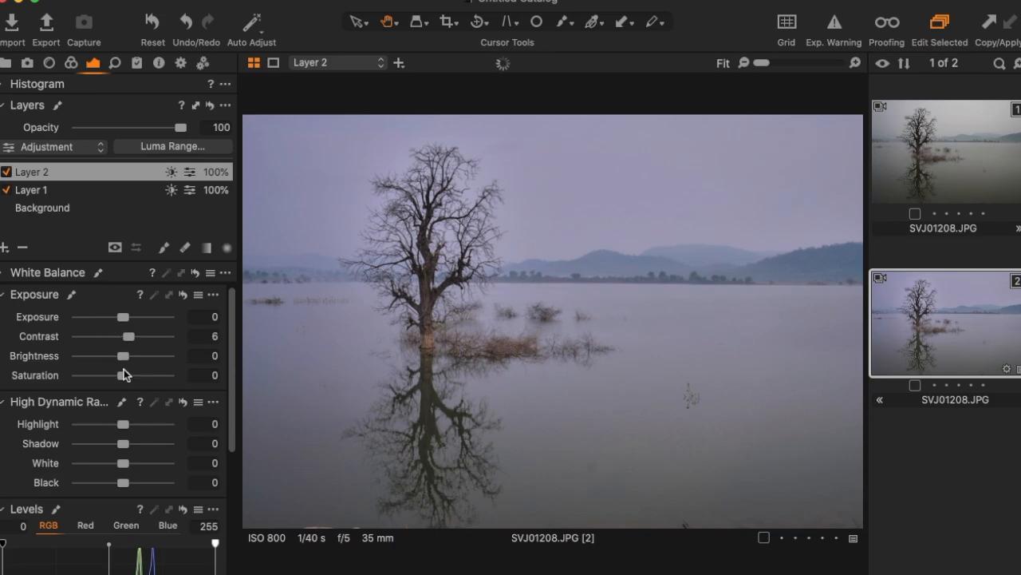
Step: Adjust Layer 2's tones in High Dynamic Range, and set its clarity to 13 and structure to 24
{"action": "left_click", "coordinate": [122, 444]}
{"action": "left_click_drag", "start_coordinate": [127, 446], "coordinate": [116, 461]}
{"action": "scroll", "coordinate": [128, 447], "scroll_direction": "down", "scroll_amount": 1}
{"action": "left_click", "coordinate": [121, 465]}
{"action": "scroll", "coordinate": [119, 423], "scroll_direction": "down", "scroll_amount": 5}
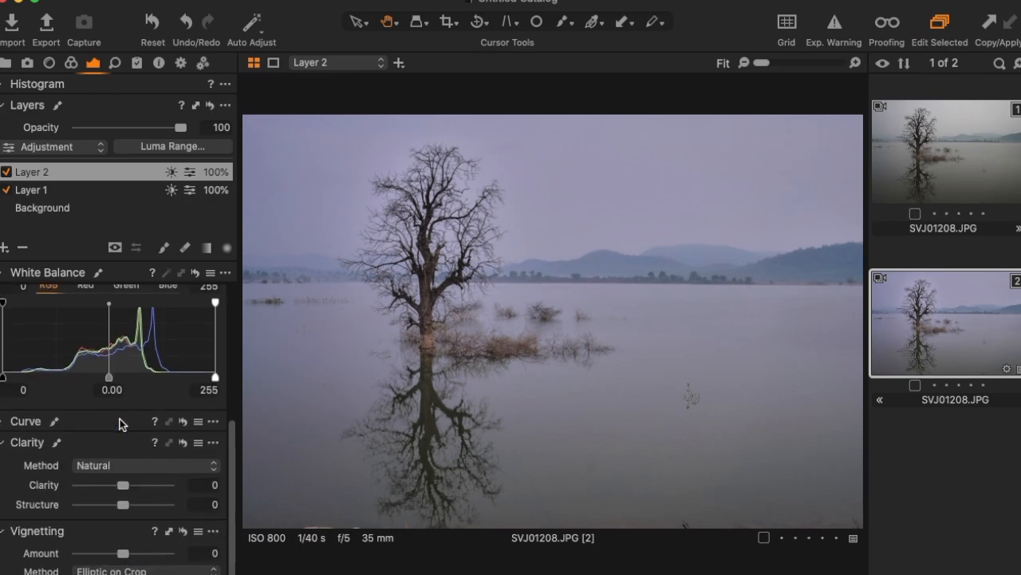
{"action": "left_click_drag", "start_coordinate": [125, 508], "coordinate": [132, 488]}
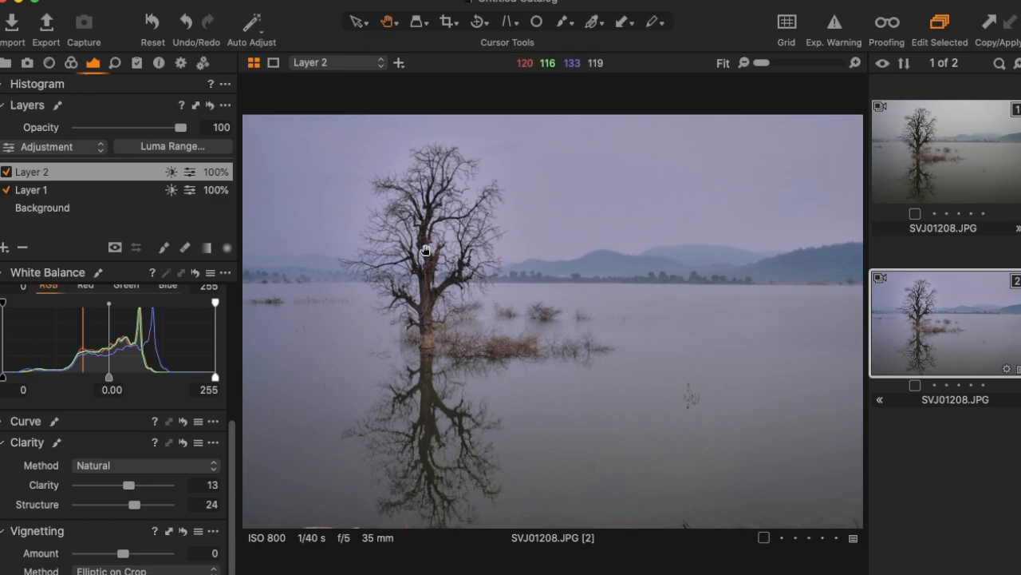
Step: Inspect the tree trunk at 100%, and compare the first variant with the layered second variant, ending on the second one
{"action": "left_click", "coordinate": [431, 301]}
{"action": "left_click_drag", "start_coordinate": [391, 420], "coordinate": [447, 324]}
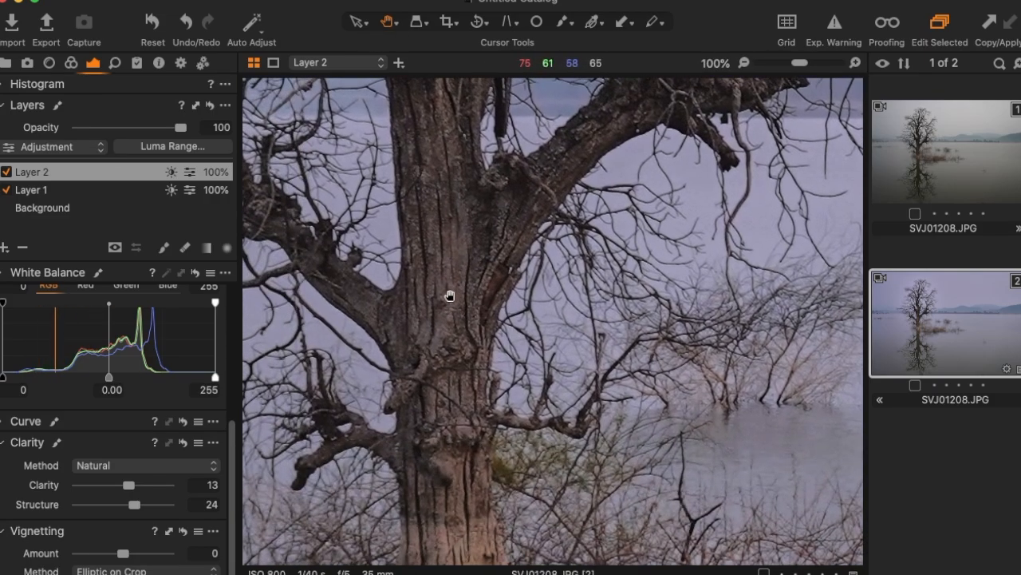
{"action": "left_click", "coordinate": [452, 312]}
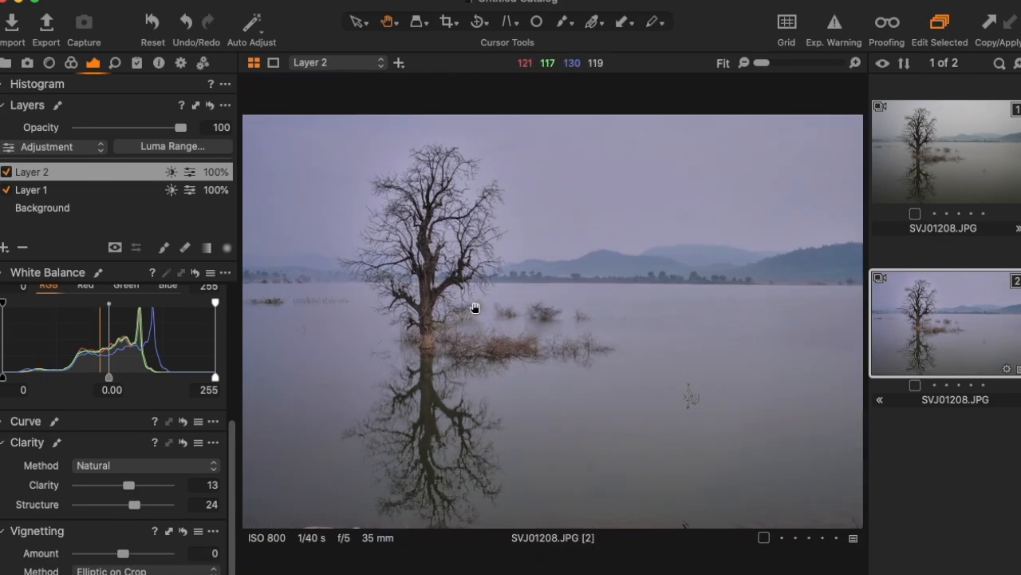
{"action": "left_click", "coordinate": [993, 175]}
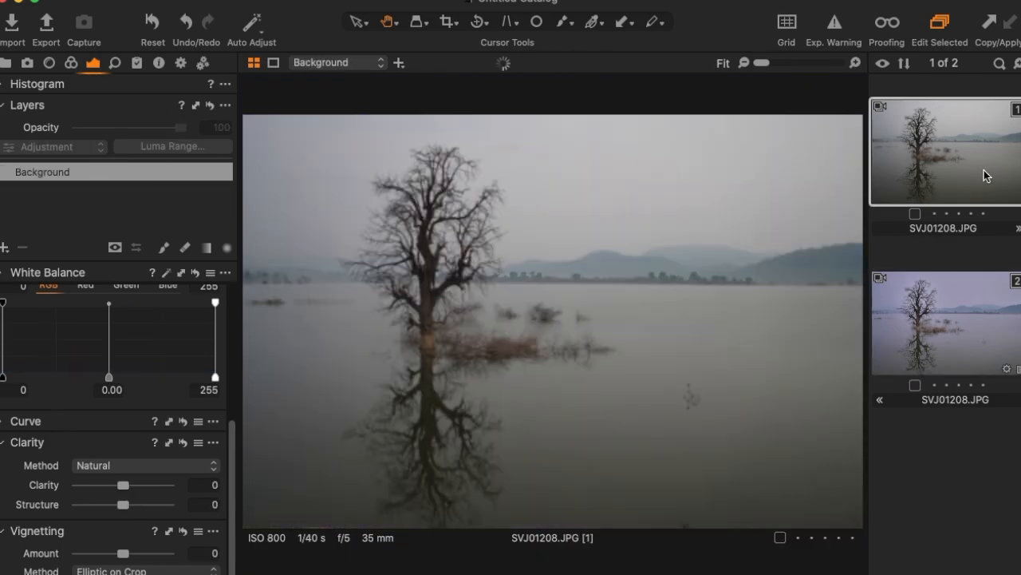
{"action": "left_click", "coordinate": [974, 325]}
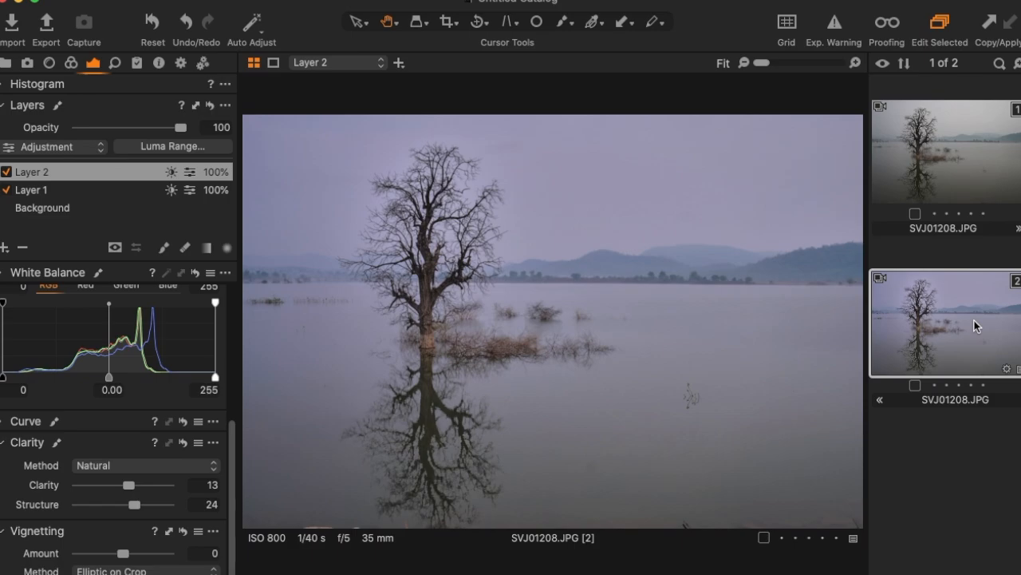
{"action": "left_click", "coordinate": [972, 194]}
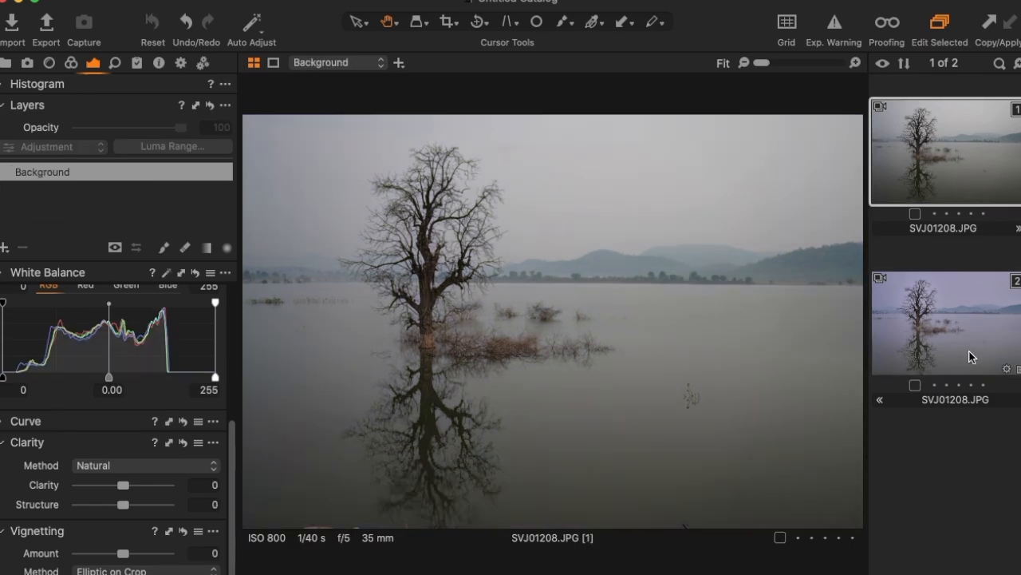
{"action": "left_click", "coordinate": [972, 357]}
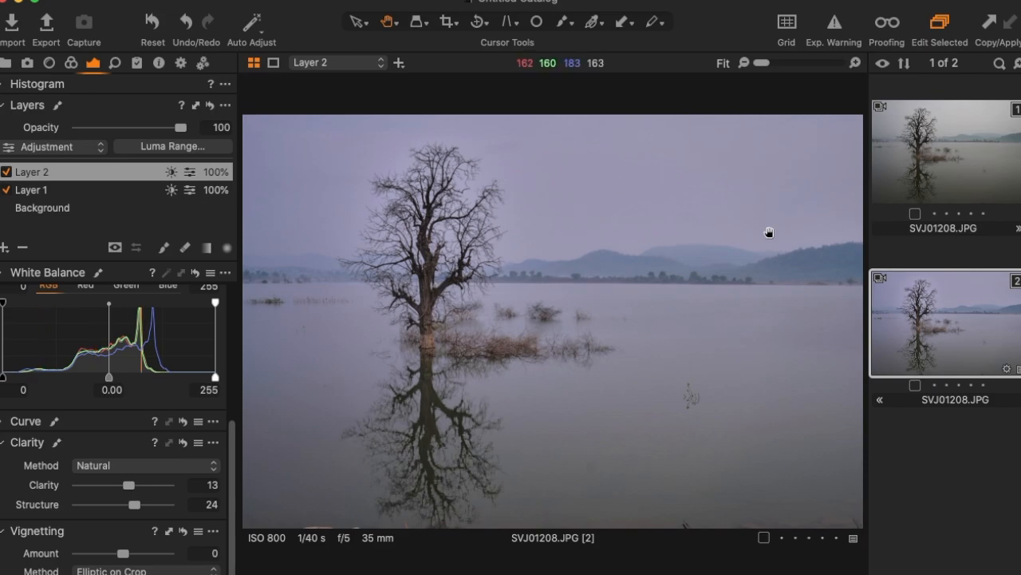
Step: Send the second variant to Adobe Photoshop 2020 for editing and confirm the edit settings
{"action": "right_click", "coordinate": [907, 322]}
{"action": "mouse_move", "coordinate": [831, 174]}
{"action": "mouse_move", "coordinate": [798, 189]}
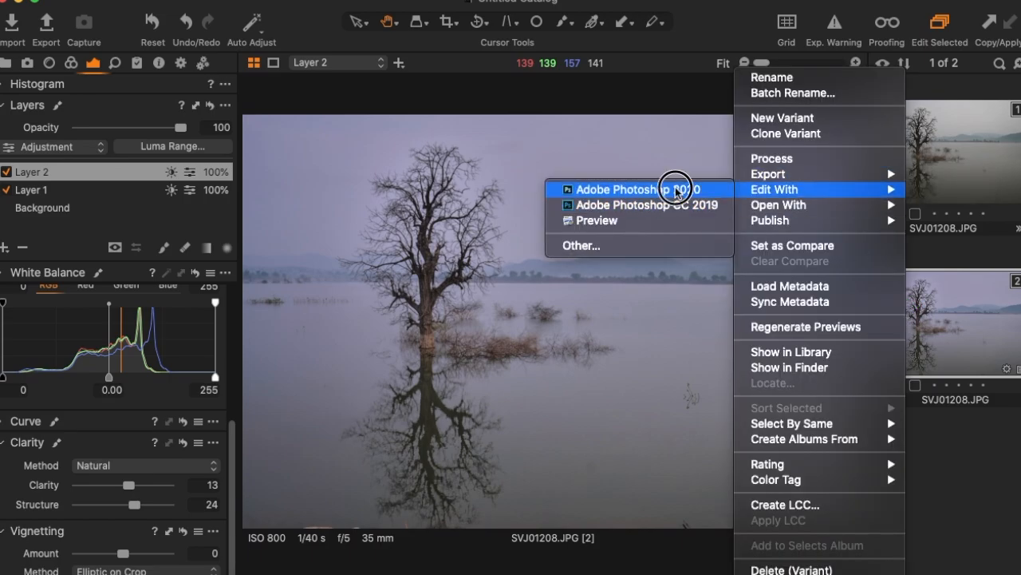
{"action": "left_click", "coordinate": [678, 189]}
{"action": "left_click", "coordinate": [620, 267]}
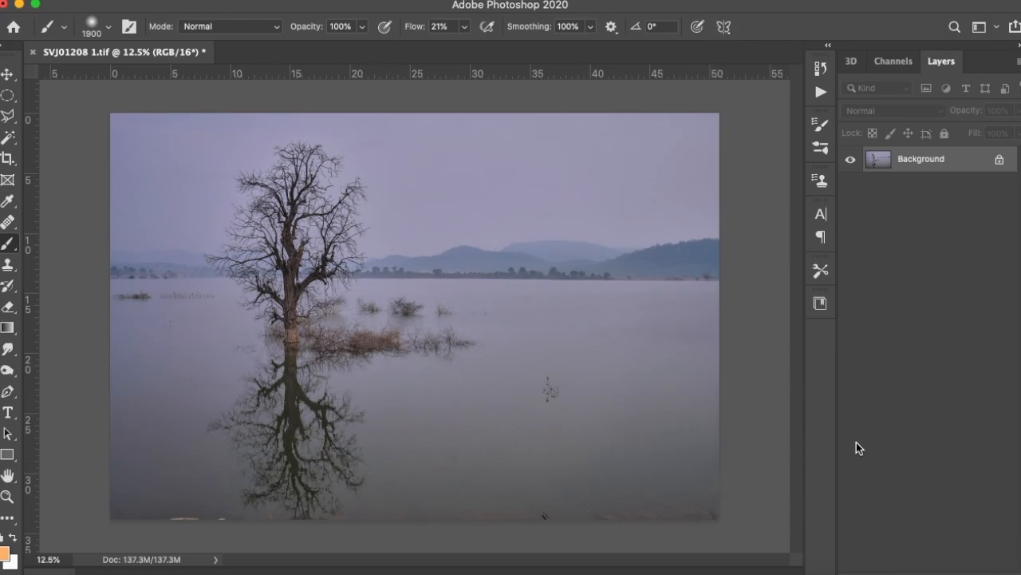
Step: Add a Curves adjustment layer that darkens the image, with a midtone point at input 144 and output 122
{"action": "left_click", "coordinate": [925, 569]}
{"action": "left_click", "coordinate": [948, 351]}
{"action": "left_click_drag", "start_coordinate": [825, 262], "coordinate": [828, 270]}
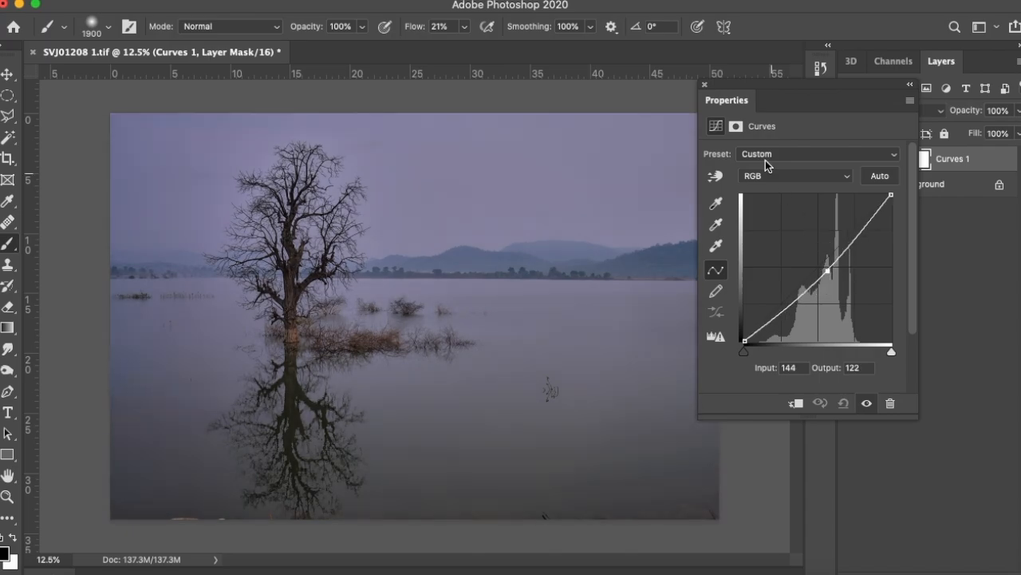
{"action": "left_click", "coordinate": [705, 84]}
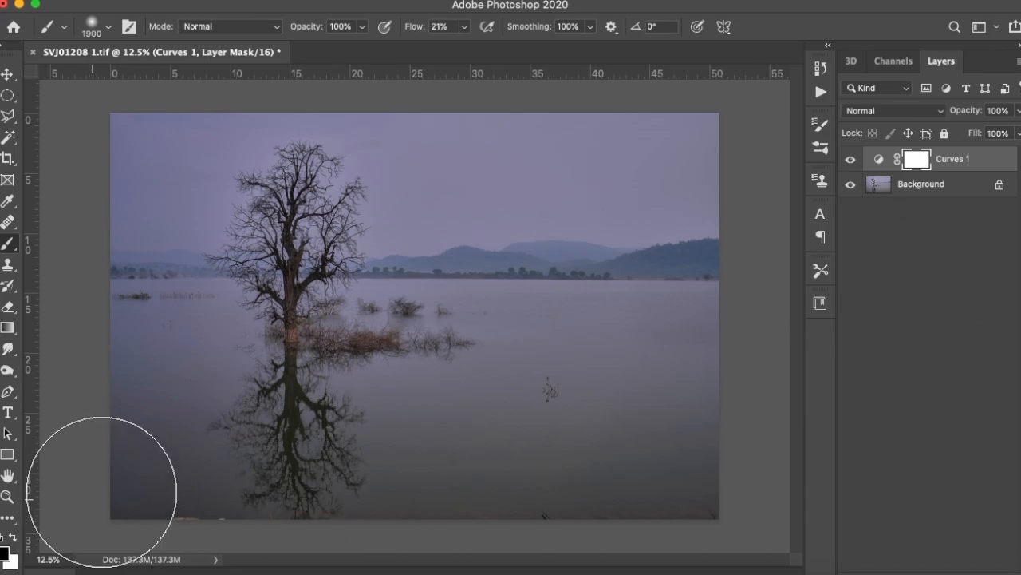
Step: Enlarge the brush to 3200 px and set its flow to 42% for painting on the Curves 1 mask
{"action": "key", "text": "bracketright"}
{"action": "key", "text": "bracketright"}
{"action": "key", "text": "bracketright"}
{"action": "key", "text": "bracketright"}
{"action": "key", "text": "bracketright"}
{"action": "key", "text": "bracketright"}
{"action": "key", "text": "bracketright"}
{"action": "key", "text": "bracketright"}
{"action": "key", "text": "bracketright"}
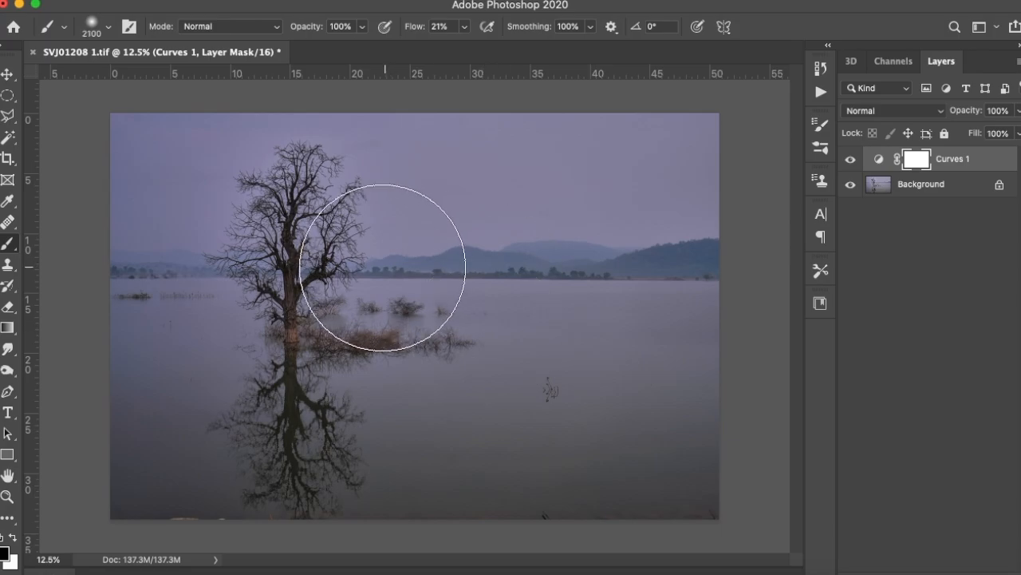
{"action": "key", "text": "bracketright"}
{"action": "key", "text": "bracketright"}
{"action": "key", "text": "bracketright"}
{"action": "key", "text": "bracketright"}
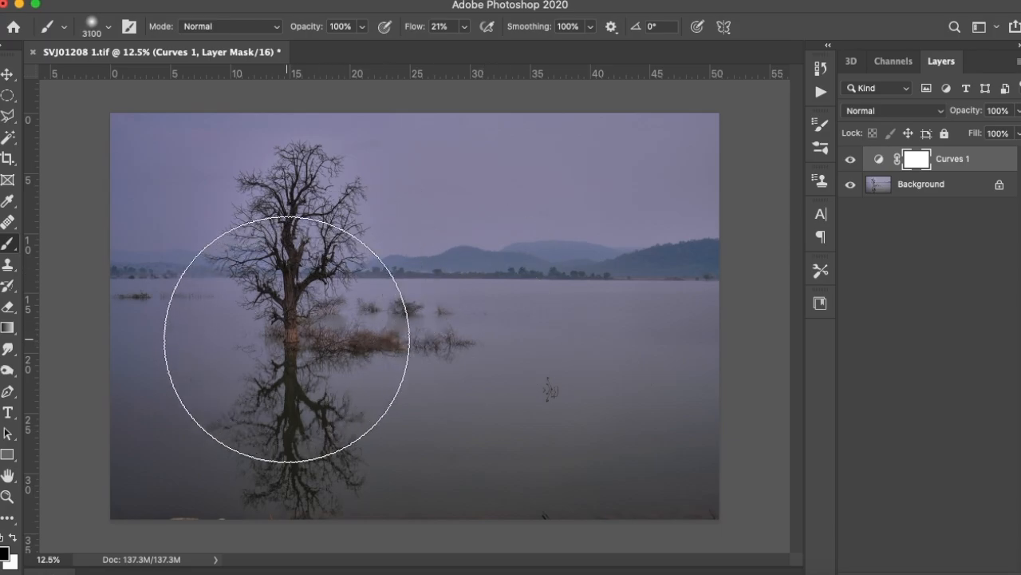
{"action": "left_click", "coordinate": [465, 26]}
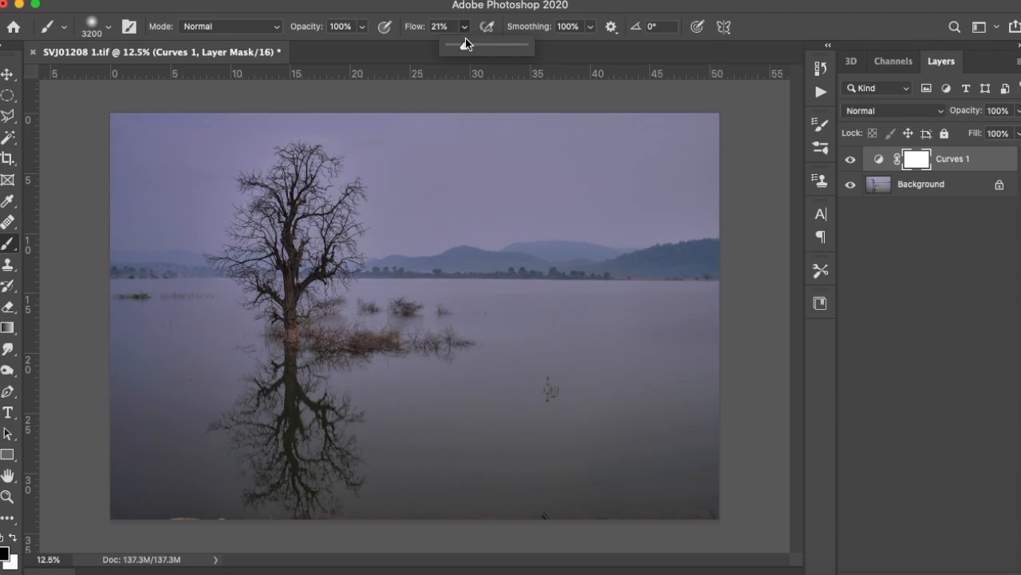
{"action": "left_click_drag", "start_coordinate": [470, 50], "coordinate": [481, 49]}
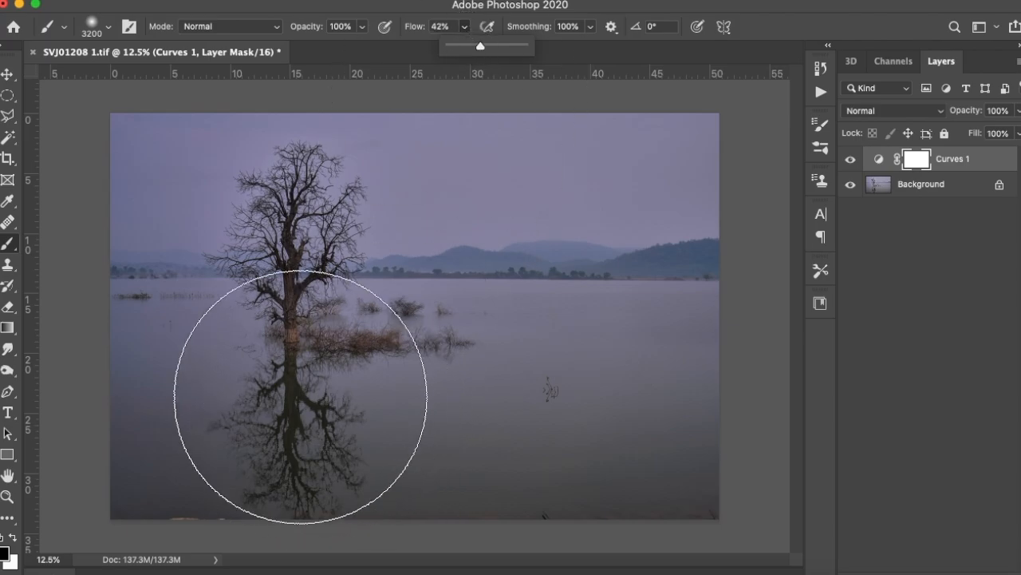
Step: Paint black on the Curves 1 mask over the tree, its reflection and the nearby bushes, and check the layer's effect
{"action": "left_click", "coordinate": [296, 352]}
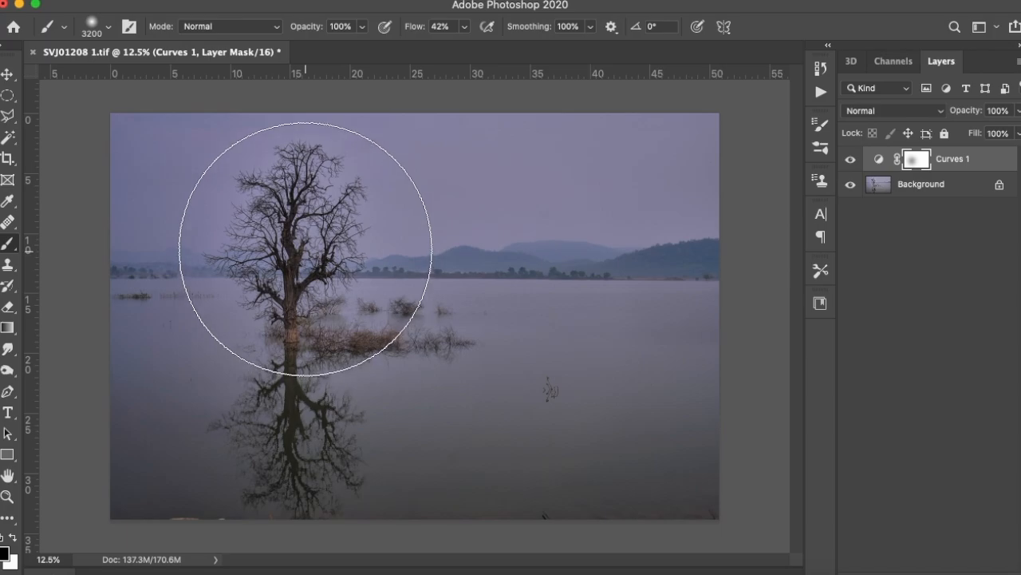
{"action": "left_click", "coordinate": [267, 377]}
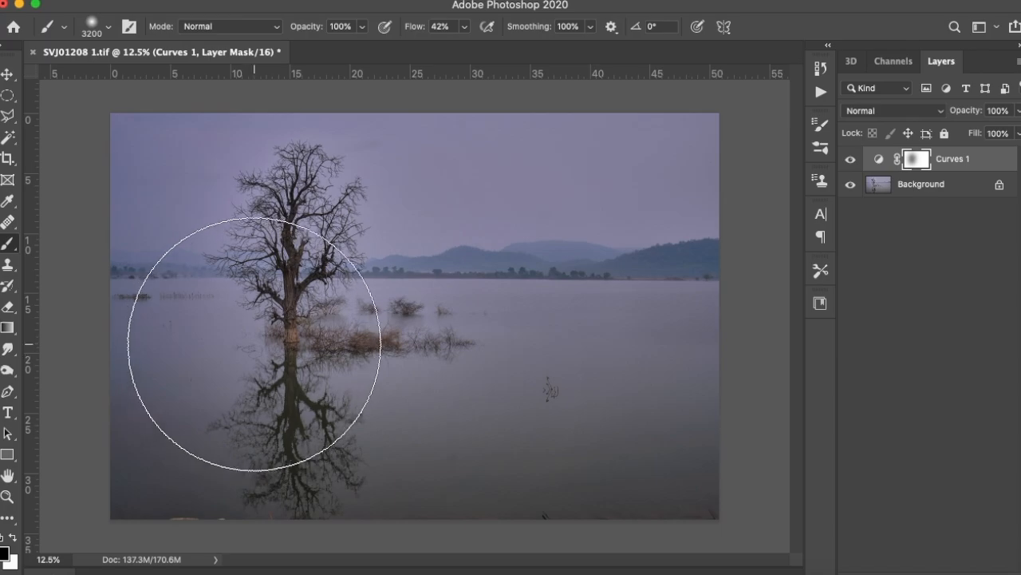
{"action": "mouse_move", "coordinate": [340, 281]}
{"action": "left_mouse_down"}
{"action": "mouse_move", "coordinate": [405, 304]}
{"action": "mouse_move", "coordinate": [433, 345]}
{"action": "mouse_move", "coordinate": [474, 342]}
{"action": "left_mouse_up"}
{"action": "left_click", "coordinate": [851, 161]}
{"action": "left_click", "coordinate": [851, 162]}
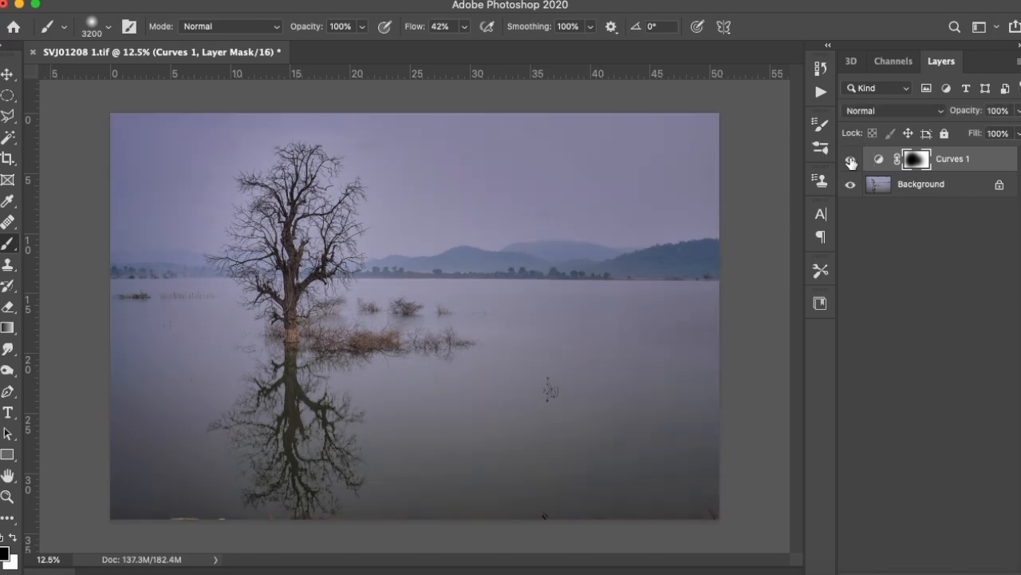
{"action": "left_click", "coordinate": [851, 161]}
{"action": "left_click", "coordinate": [851, 162]}
Step: Heal a spot in the open water beside the tree's reflection with a 250 px content-aware Spot Healing Brush
{"action": "left_click_drag", "start_coordinate": [7, 226], "coordinate": [50, 221]}
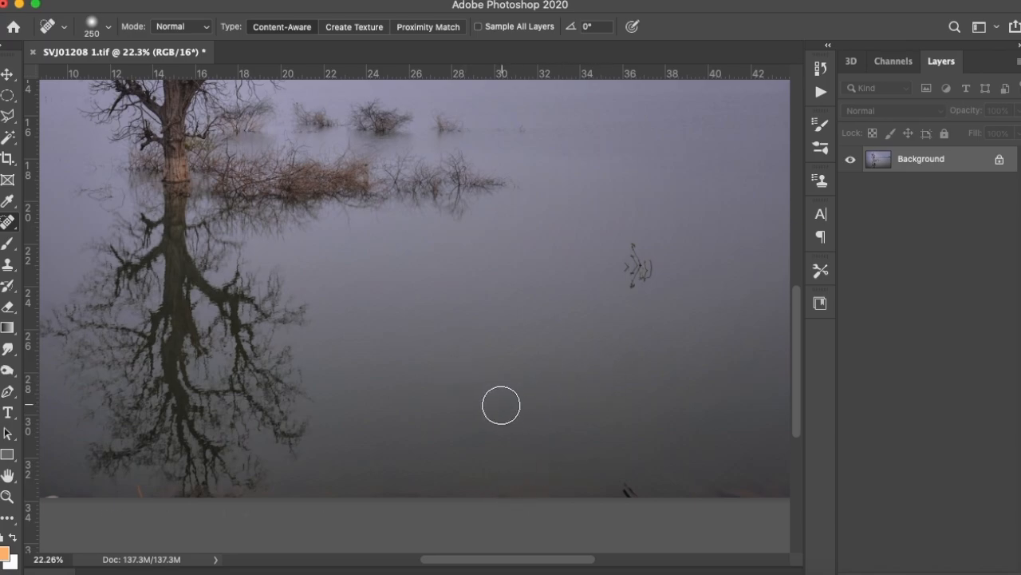
{"action": "left_click", "coordinate": [460, 387]}
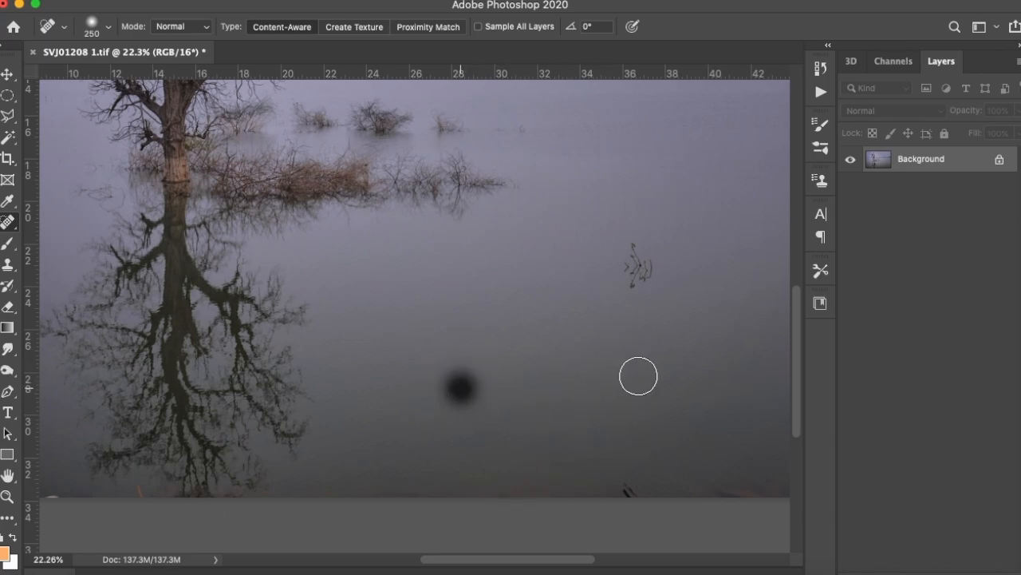
{"action": "right_click", "coordinate": [544, 256]}
{"action": "left_click", "coordinate": [586, 259]}
Step: Remove the small twigs from the water beside the isolated bush below the far shore, using an 80 px Spot Healing Brush
{"action": "mouse_move", "coordinate": [529, 312]}
{"action": "left_mouse_down"}
{"action": "mouse_move", "coordinate": [615, 361]}
{"action": "mouse_move", "coordinate": [638, 361]}
{"action": "left_mouse_up"}
{"action": "key", "text": "bracketleft"}
{"action": "key", "text": "bracketleft"}
{"action": "key", "text": "bracketleft"}
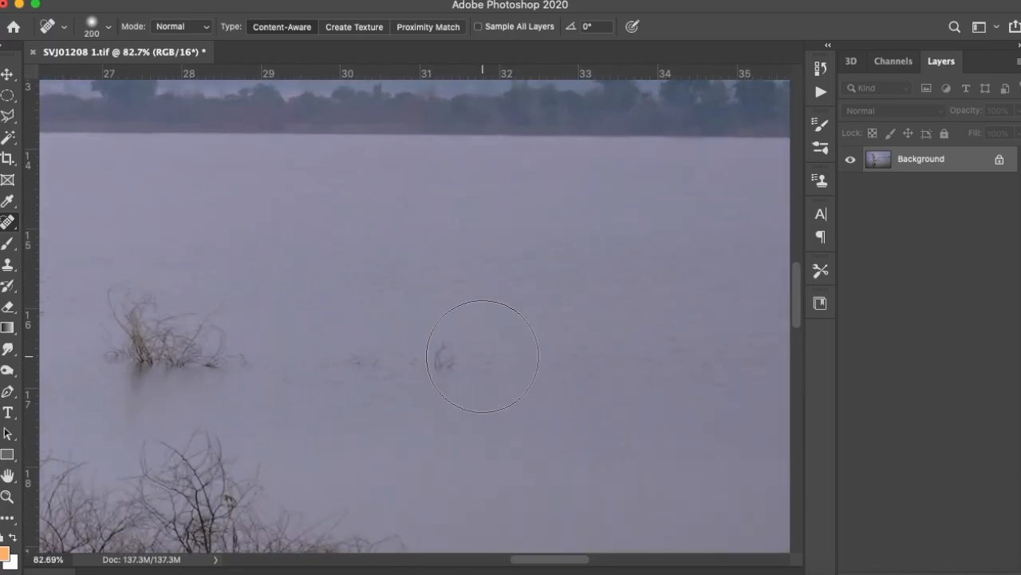
{"action": "key", "text": "bracketleft"}
{"action": "key", "text": "bracketleft"}
{"action": "key", "text": "bracketleft"}
{"action": "key", "text": "bracketleft"}
{"action": "left_click", "coordinate": [439, 367]}
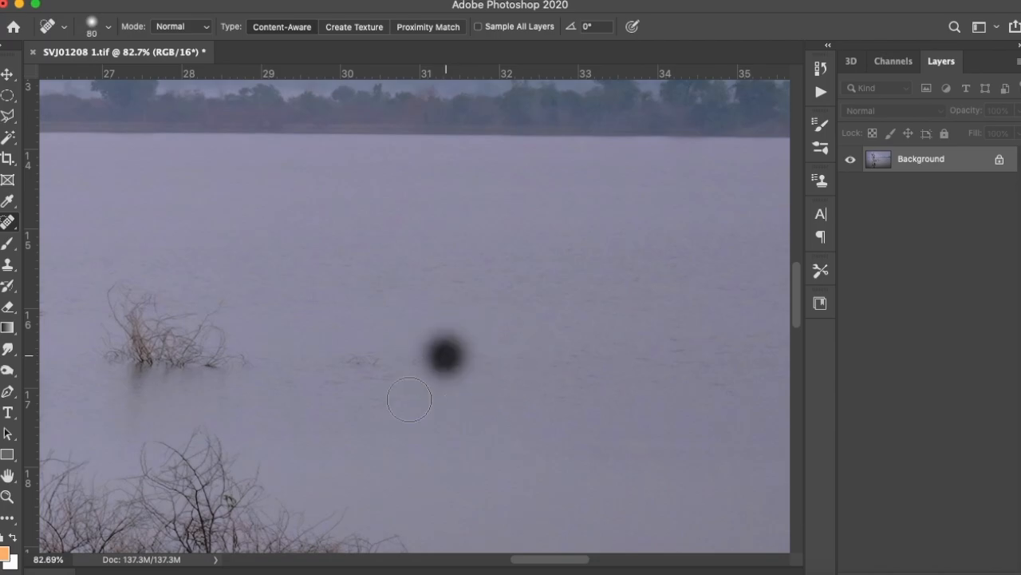
{"action": "left_click_drag", "start_coordinate": [438, 367], "coordinate": [432, 361]}
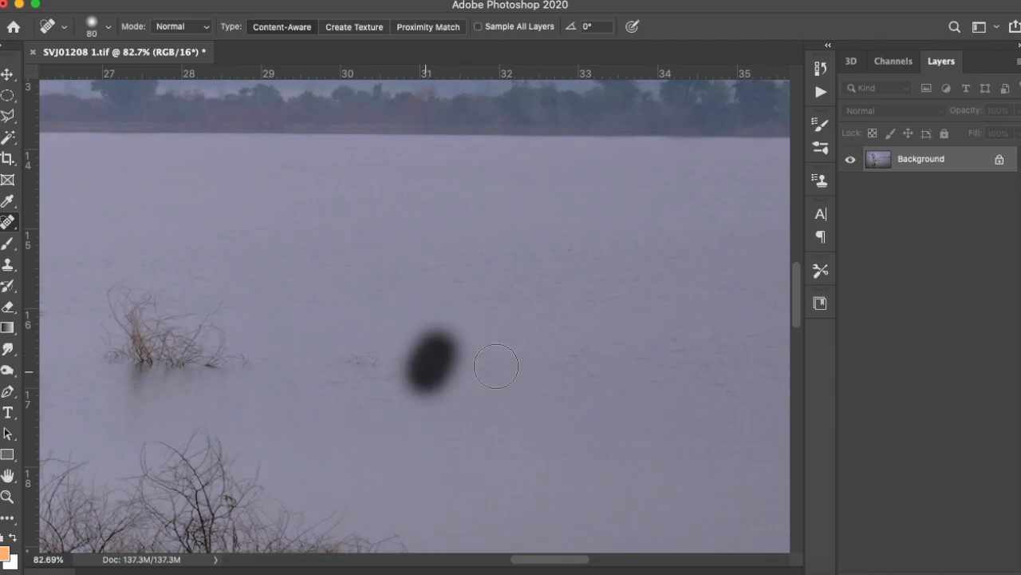
{"action": "left_click_drag", "start_coordinate": [354, 361], "coordinate": [431, 366]}
{"action": "right_click", "coordinate": [477, 335]}
{"action": "left_click", "coordinate": [519, 341]}
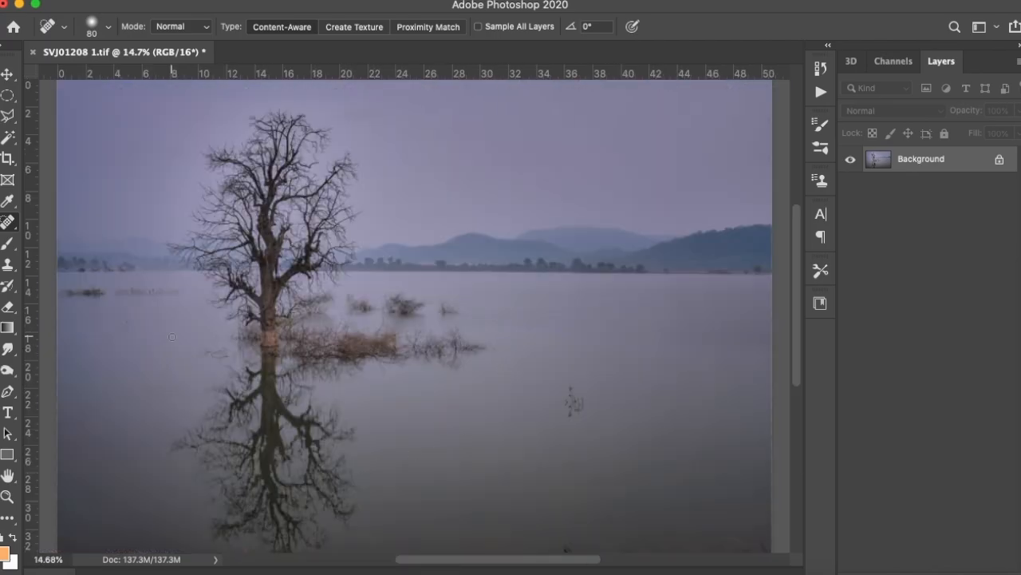
Step: Heal the blemished strip of sky to the right of the treetop, and fit the image on screen
{"action": "left_click_drag", "start_coordinate": [389, 152], "coordinate": [476, 311]}
{"action": "mouse_move", "coordinate": [408, 322]}
{"action": "left_mouse_down"}
{"action": "mouse_move", "coordinate": [420, 330]}
{"action": "mouse_move", "coordinate": [407, 324]}
{"action": "mouse_move", "coordinate": [490, 317]}
{"action": "left_mouse_up"}
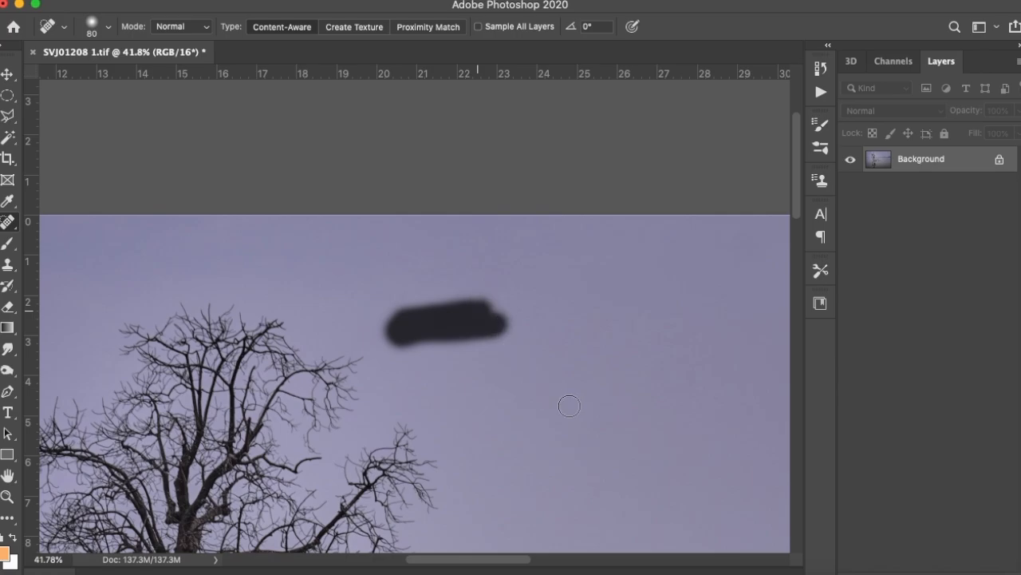
{"action": "right_click", "coordinate": [549, 394]}
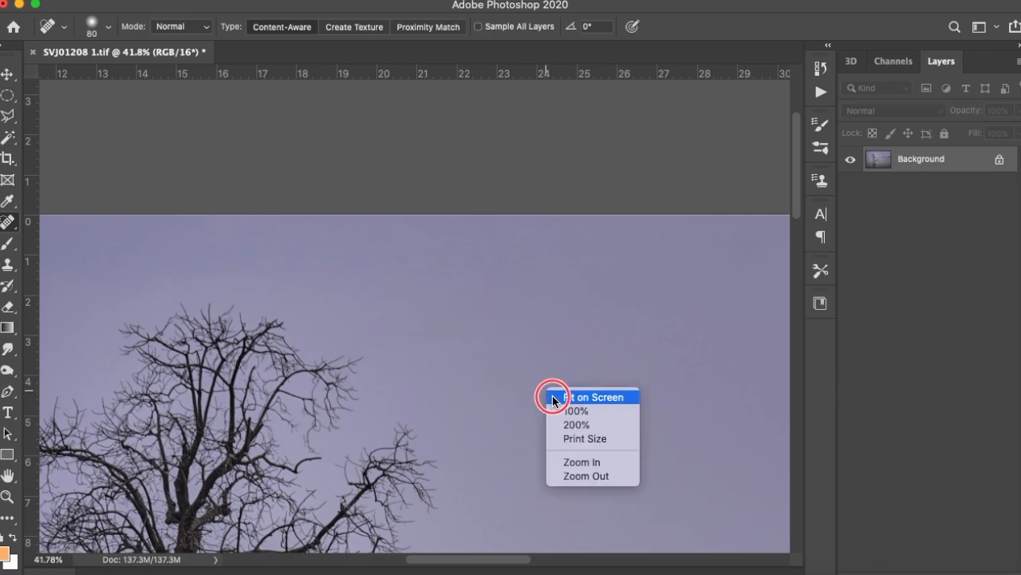
{"action": "left_click", "coordinate": [557, 395]}
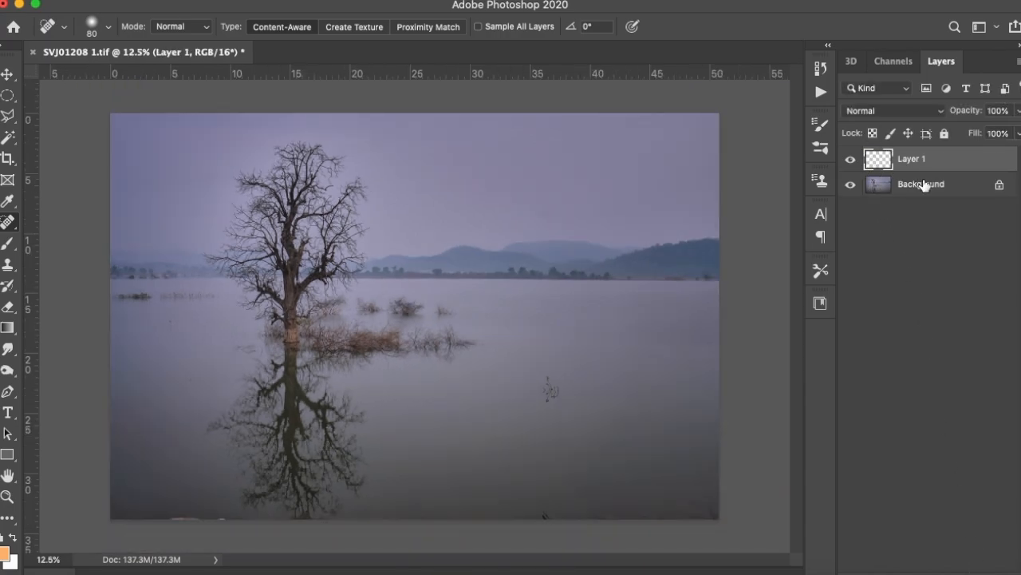
Step: Set the blend mode of the empty Layer 1 above the background to Soft Light
{"action": "left_click", "coordinate": [862, 107]}
{"action": "left_click", "coordinate": [858, 91]}
{"action": "left_click", "coordinate": [862, 110]}
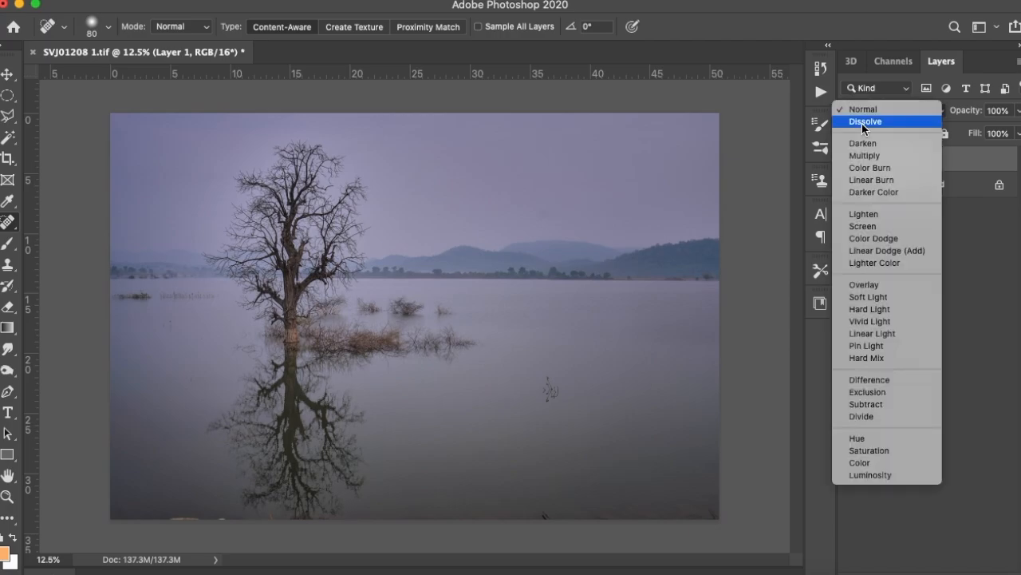
{"action": "left_click", "coordinate": [870, 297]}
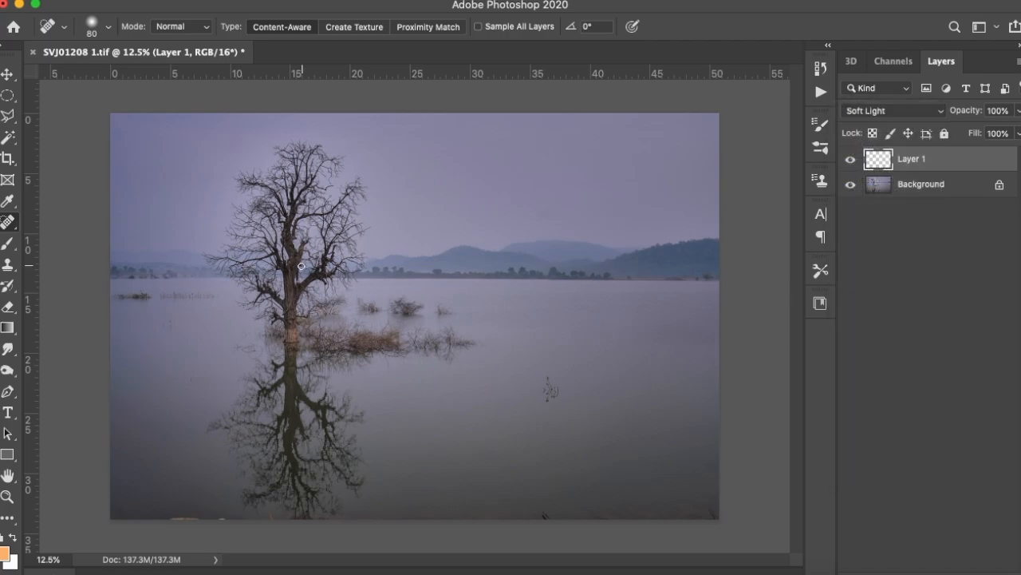
Step: Zoom in on the tree trunk and set the foreground color to white (ffffff)
{"action": "left_click_drag", "start_coordinate": [294, 315], "coordinate": [360, 378]}
{"action": "left_click", "coordinate": [5, 551]}
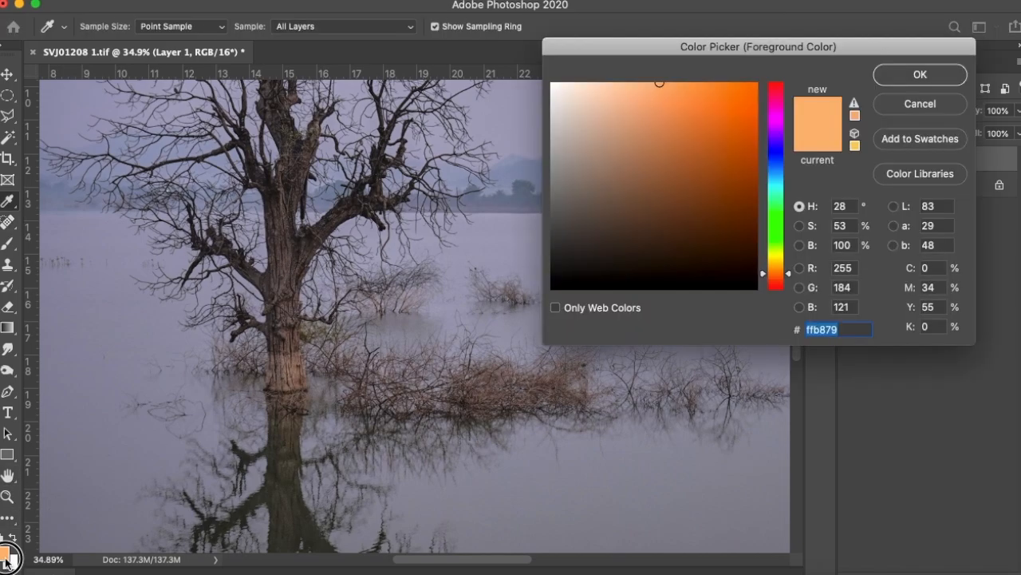
{"action": "left_click", "coordinate": [552, 83]}
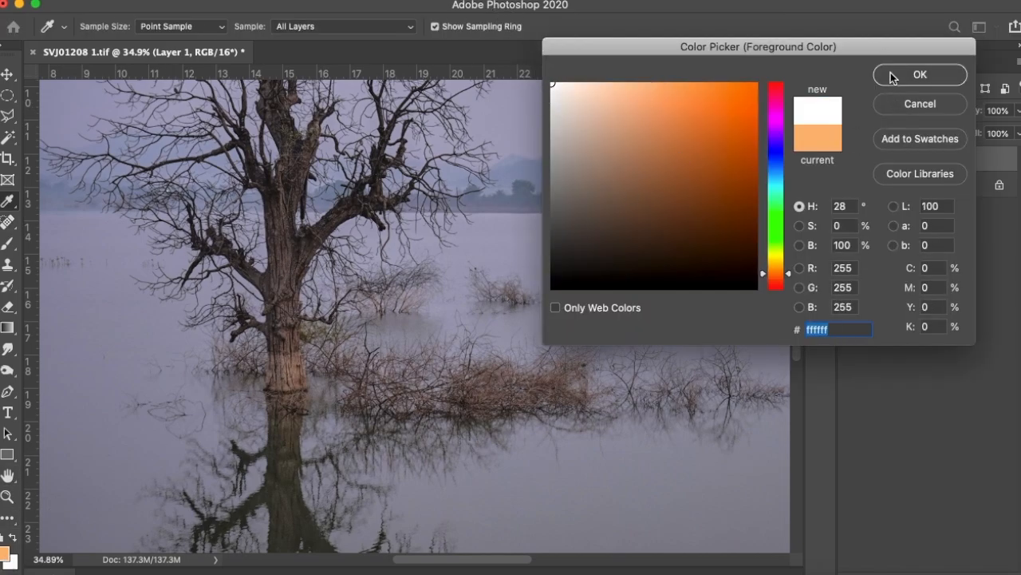
{"action": "left_click", "coordinate": [920, 75]}
Step: Switch to the Brush tool and set its flow to 2%
{"action": "key", "text": "j"}
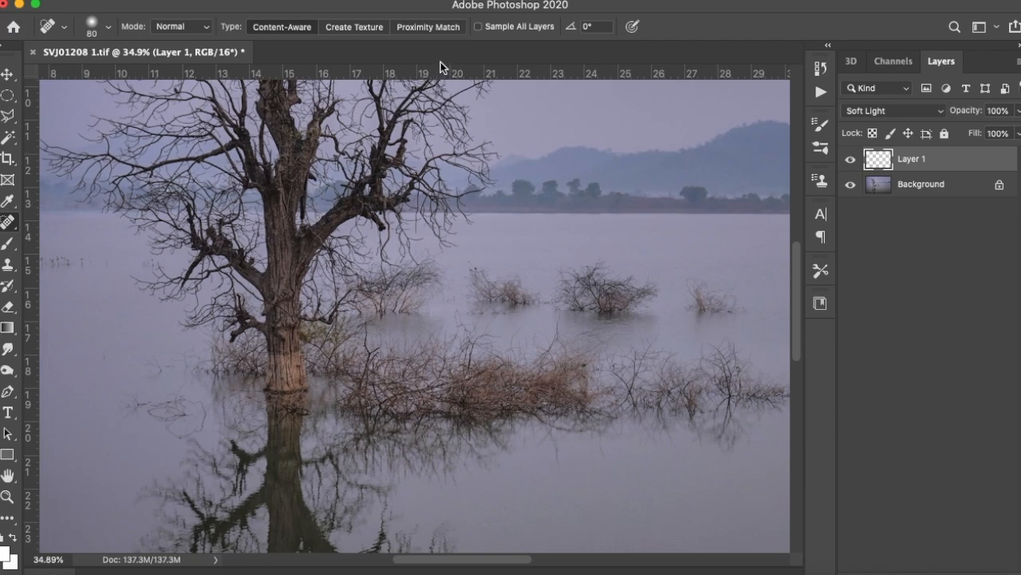
{"action": "key", "text": "b"}
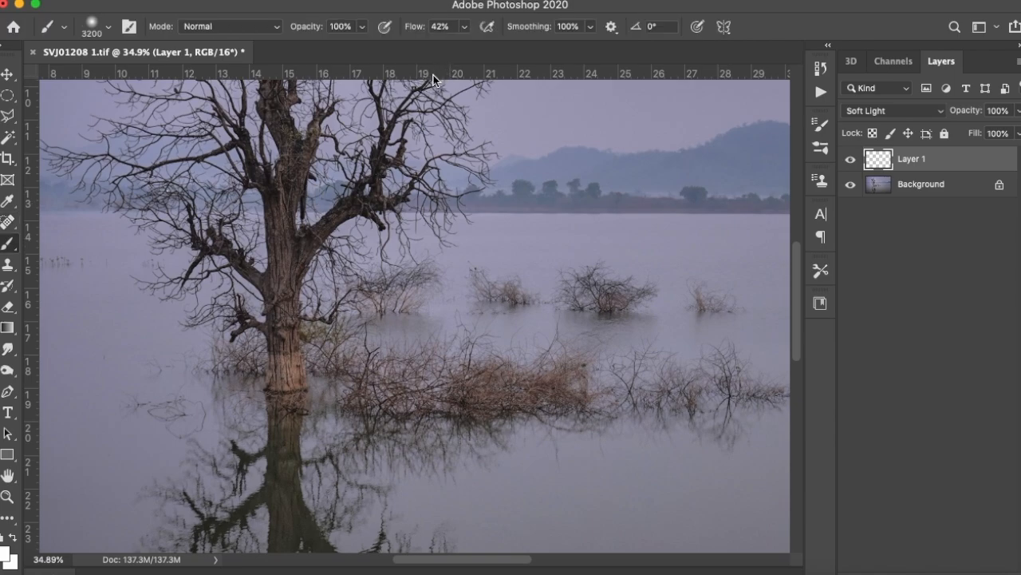
{"action": "left_click", "coordinate": [463, 28]}
{"action": "left_click", "coordinate": [432, 46]}
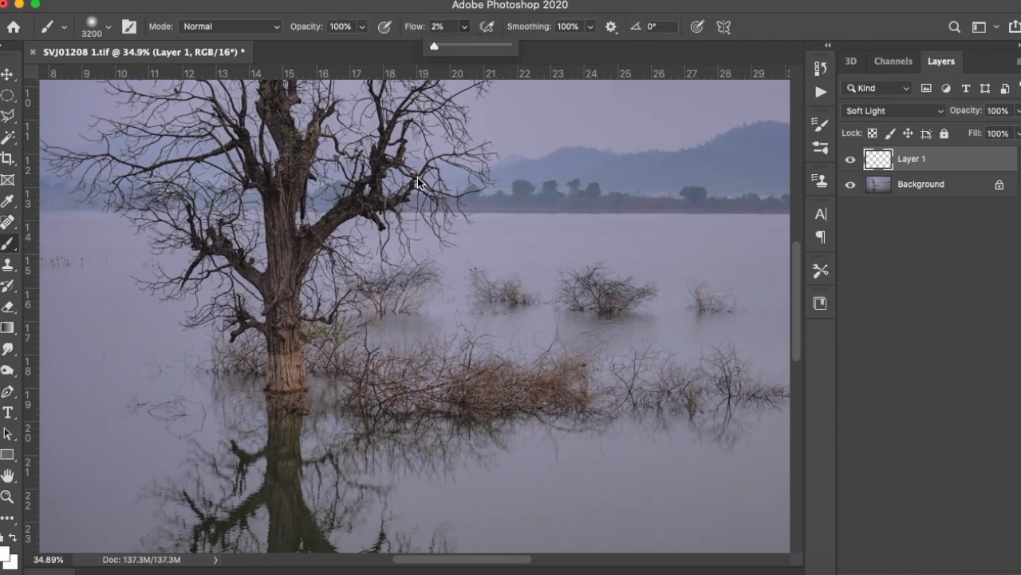
Step: Reduce the brush size to 600 pixels for painting over the tree trunk
{"action": "key", "text": "["}
{"action": "key", "text": "["}
{"action": "key", "text": "["}
{"action": "key", "text": "["}
{"action": "key", "text": "["}
{"action": "key", "text": "["}
{"action": "key", "text": "["}
{"action": "key", "text": "["}
{"action": "key", "text": "["}
{"action": "key", "text": "["}
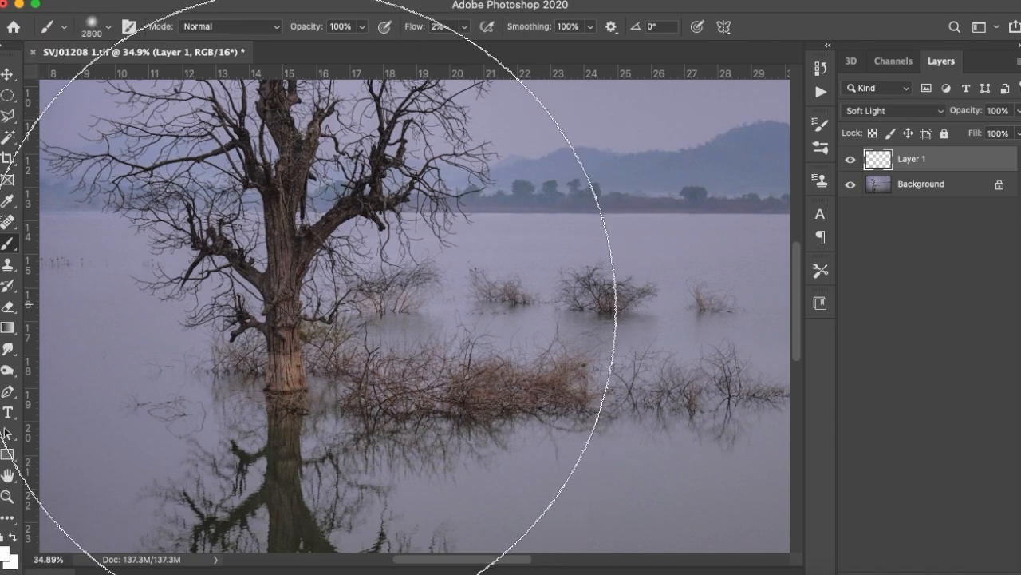
{"action": "key", "text": "["}
{"action": "key", "text": "["}
{"action": "key", "text": "["}
{"action": "key", "text": "["}
{"action": "key", "text": "["}
{"action": "key", "text": "["}
{"action": "key", "text": "["}
{"action": "key", "text": "["}
{"action": "key", "text": "["}
{"action": "key", "text": "["}
{"action": "key", "text": "["}
{"action": "key", "text": "["}
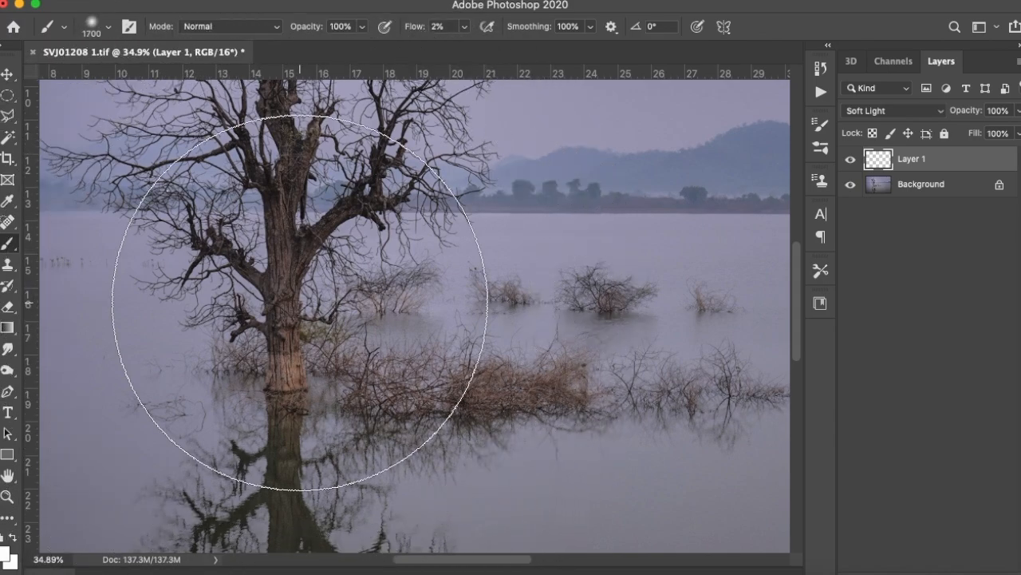
{"action": "key", "text": "["}
{"action": "key", "text": "["}
{"action": "key", "text": "["}
{"action": "key", "text": "["}
{"action": "key", "text": "["}
{"action": "key", "text": "["}
{"action": "key", "text": "["}
{"action": "key", "text": "["}
{"action": "key", "text": "["}
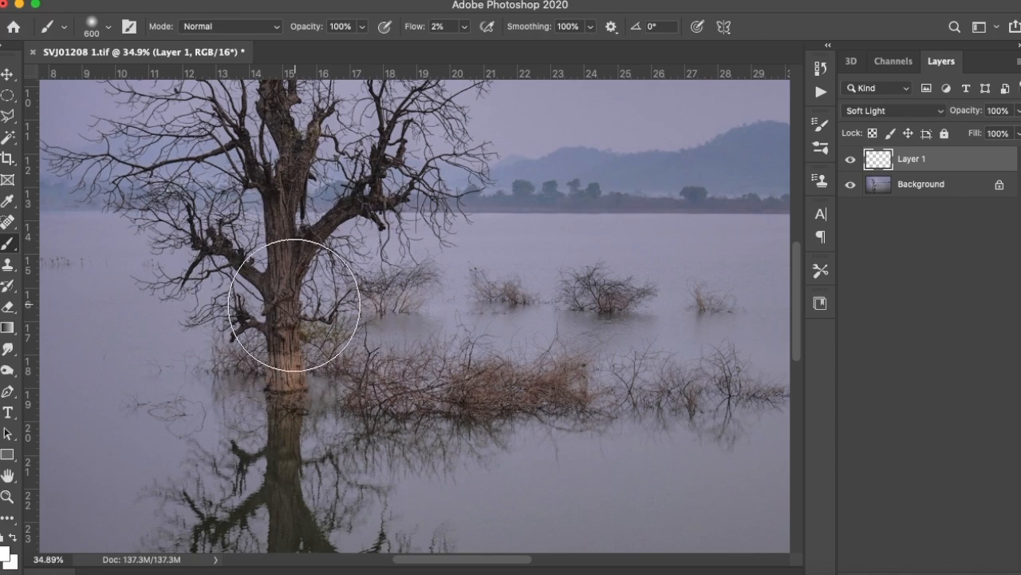
Step: Paint white over the trunk, lower branches and trunk reflection, reducing the brush from 175 to 80 pixels, and fit the image on screen
{"action": "left_click_drag", "start_coordinate": [267, 186], "coordinate": [270, 188]}
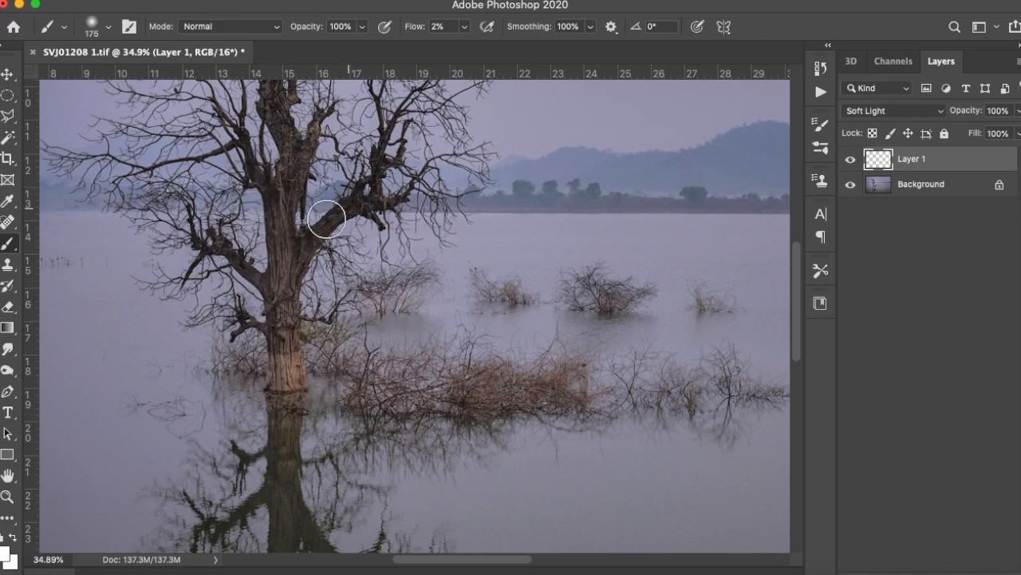
{"action": "mouse_move", "coordinate": [284, 254]}
{"action": "left_mouse_down"}
{"action": "mouse_move", "coordinate": [312, 392]}
{"action": "mouse_move", "coordinate": [310, 467]}
{"action": "left_mouse_up"}
{"action": "key", "text": "["}
{"action": "key", "text": "["}
{"action": "key", "text": "["}
{"action": "key", "text": "["}
{"action": "key", "text": "["}
{"action": "left_click_drag", "start_coordinate": [311, 200], "coordinate": [318, 238]}
{"action": "left_click_drag", "start_coordinate": [332, 195], "coordinate": [313, 210]}
{"action": "mouse_move", "coordinate": [318, 478]}
{"action": "left_mouse_down"}
{"action": "mouse_move", "coordinate": [332, 419]}
{"action": "mouse_move", "coordinate": [318, 316]}
{"action": "mouse_move", "coordinate": [306, 328]}
{"action": "left_mouse_up"}
{"action": "key", "text": "super+0"}
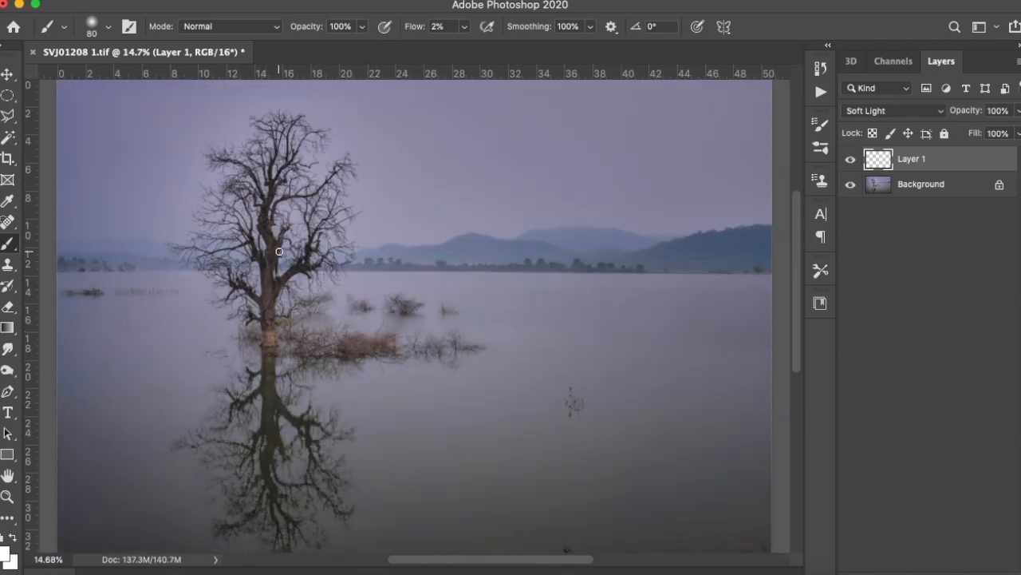
Step: Paint white over the crown's branches, reducing the brush to 45 pixels, then swap the foreground color to black and show the whole image
{"action": "left_click_drag", "start_coordinate": [279, 251], "coordinate": [351, 237]}
{"action": "left_click_drag", "start_coordinate": [214, 275], "coordinate": [339, 309]}
{"action": "scroll", "coordinate": [379, 279], "scroll_direction": "up", "scroll_amount": 8}
{"action": "key", "text": "bracketleft"}
{"action": "key", "text": "bracketleft"}
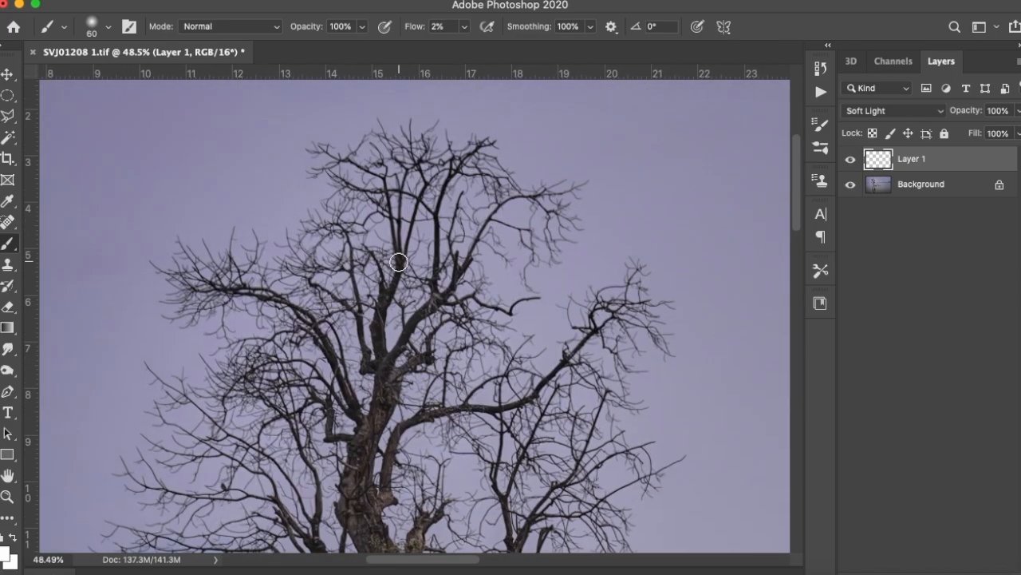
{"action": "key", "text": "bracketleft"}
{"action": "key", "text": "bracketleft"}
{"action": "scroll", "coordinate": [399, 262], "scroll_direction": "down", "scroll_amount": 11}
{"action": "key", "text": "x"}
{"action": "key", "text": "super+0"}
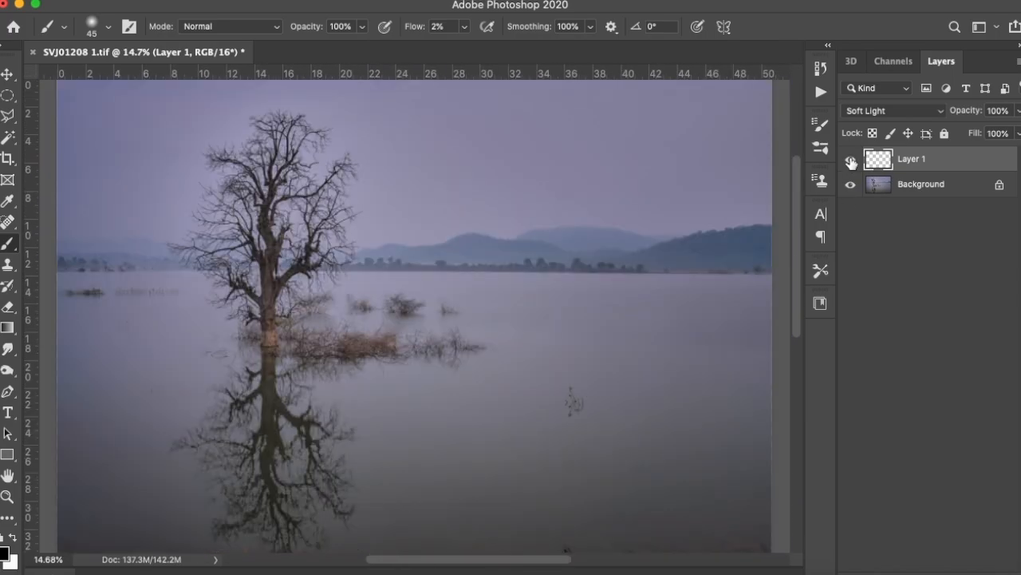
Step: Add a Curves adjustment layer above Layer 1 and slightly adjust its curve
{"action": "key", "text": "super+minus"}
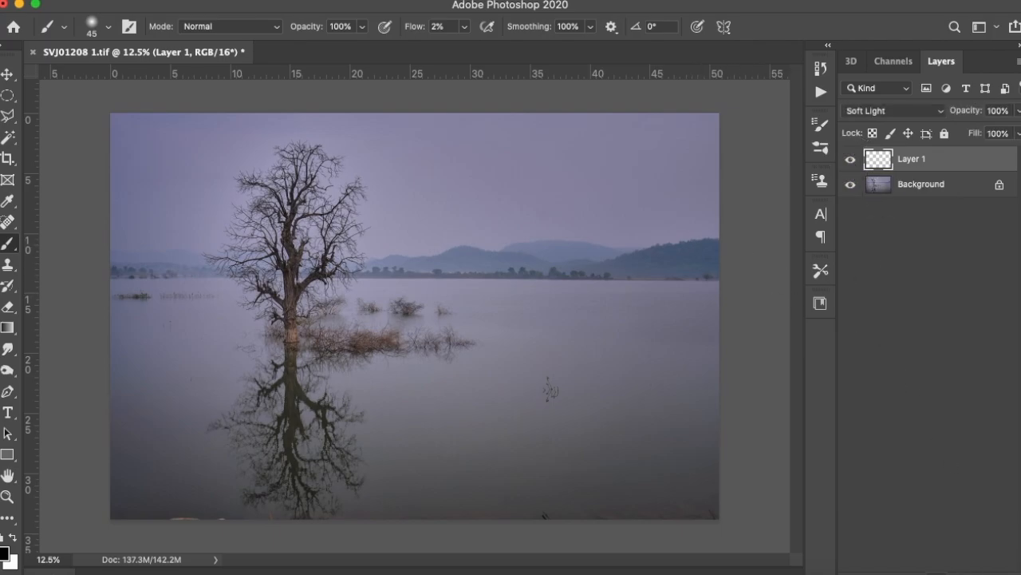
{"action": "left_click", "coordinate": [941, 568]}
{"action": "left_click", "coordinate": [950, 349]}
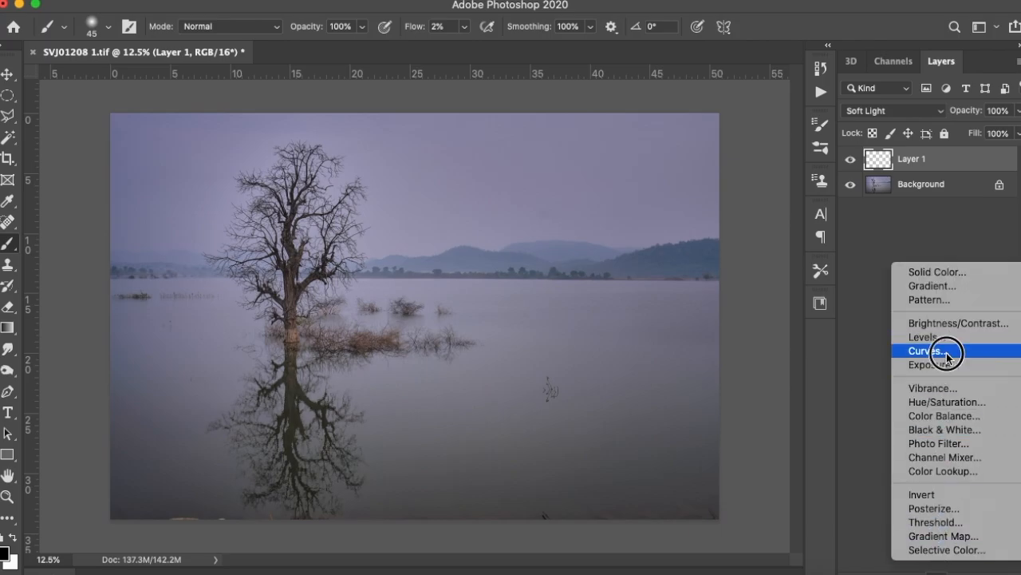
{"action": "mouse_move", "coordinate": [814, 264]}
{"action": "left_mouse_down"}
{"action": "mouse_move", "coordinate": [805, 255]}
{"action": "mouse_move", "coordinate": [813, 261]}
{"action": "left_mouse_up"}
{"action": "left_click", "coordinate": [704, 84]}
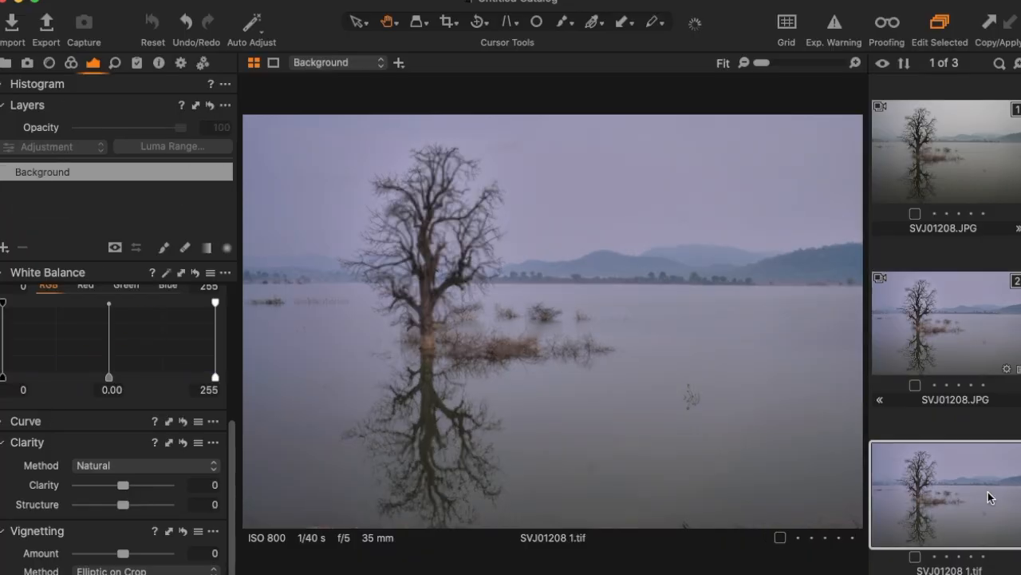
Step: Compare the original SVJ01208.JPG with the edited SVJ01208 1.tif in Capture One
{"action": "left_click", "coordinate": [954, 169]}
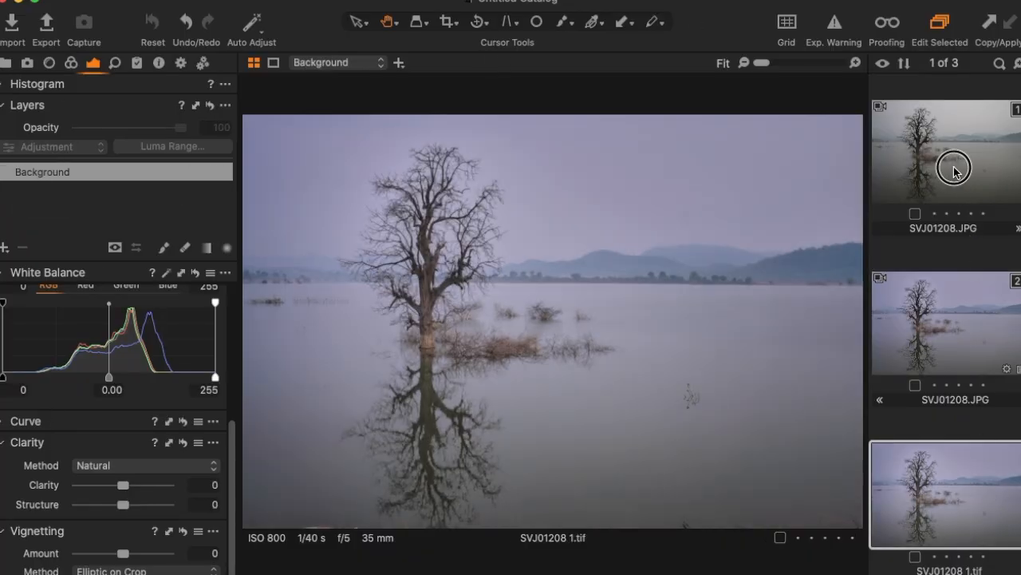
{"action": "left_click", "coordinate": [979, 477]}
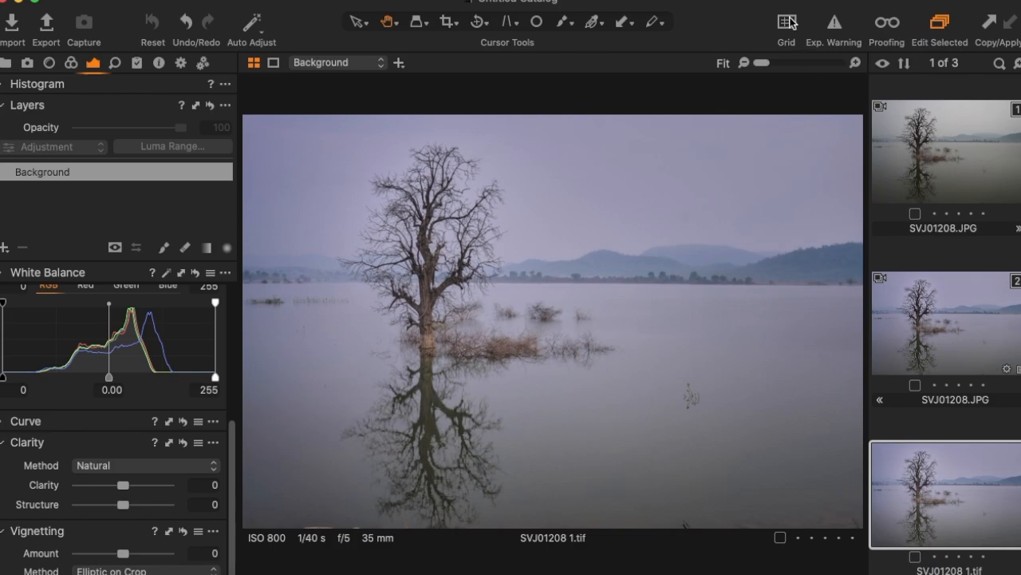
Step: Crop SVJ01208 1.tif from the upper right with the grid shown, aligning the tree trunk with the first vertical third line
{"action": "left_click", "coordinate": [447, 26]}
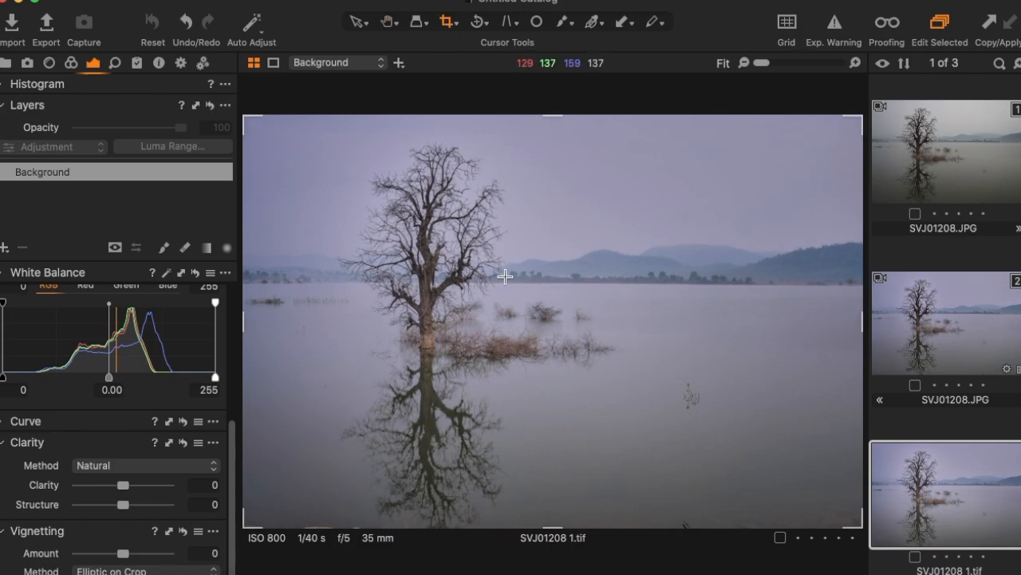
{"action": "left_click", "coordinate": [796, 25]}
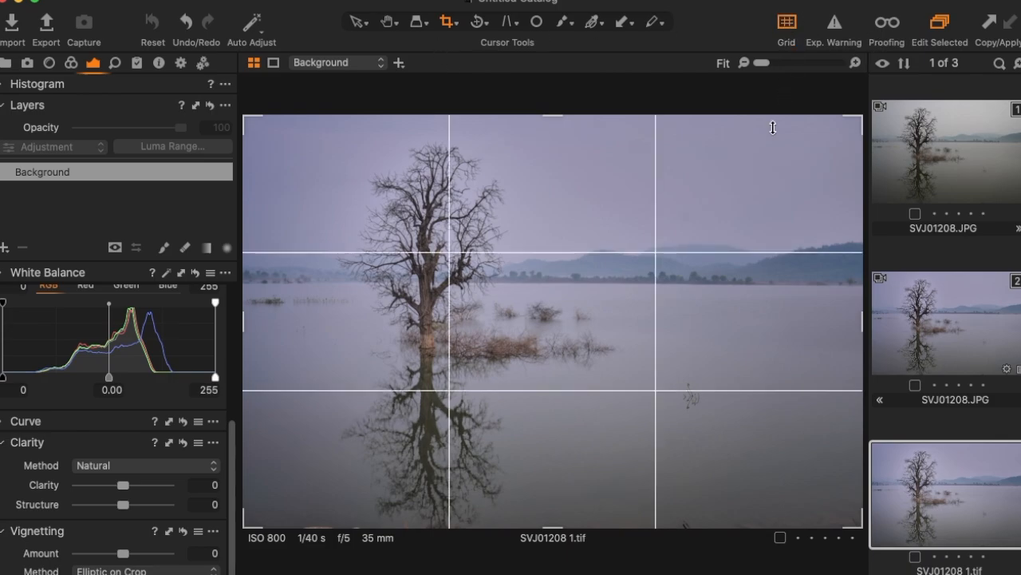
{"action": "mouse_move", "coordinate": [244, 116]}
{"action": "left_mouse_down"}
{"action": "mouse_move", "coordinate": [252, 123]}
{"action": "mouse_move", "coordinate": [231, 107]}
{"action": "left_mouse_up"}
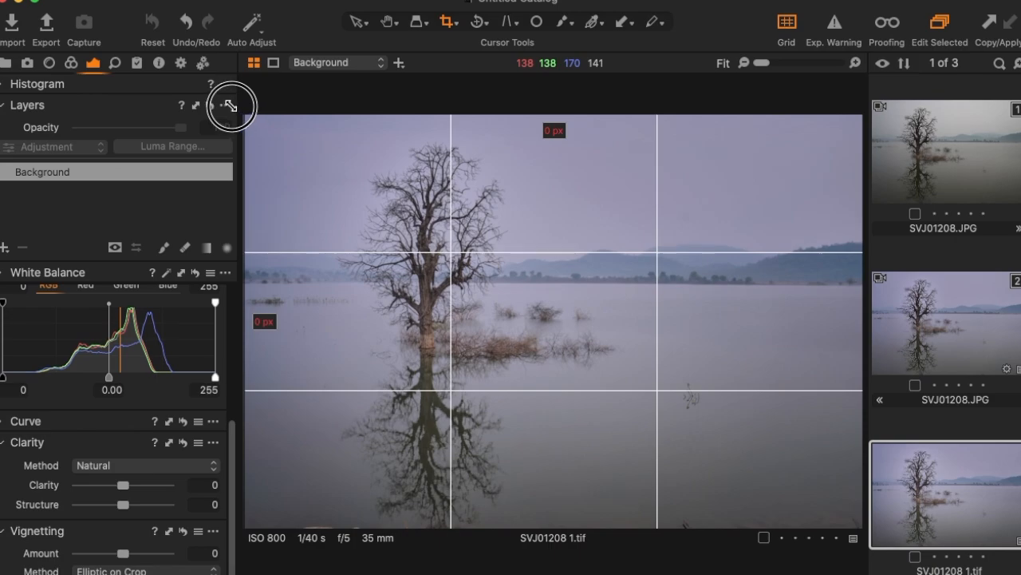
{"action": "left_click_drag", "start_coordinate": [857, 521], "coordinate": [795, 500]}
{"action": "left_click_drag", "start_coordinate": [590, 348], "coordinate": [528, 351]}
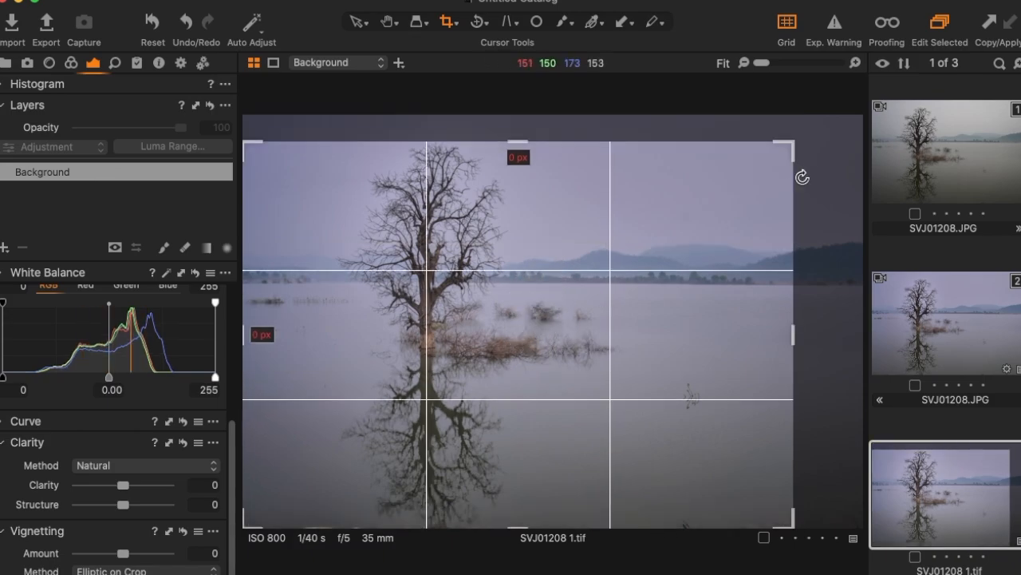
Step: Fine-tune the crop's top and right edges, apply the crop and hide the grid
{"action": "left_click_drag", "start_coordinate": [788, 145], "coordinate": [803, 131]}
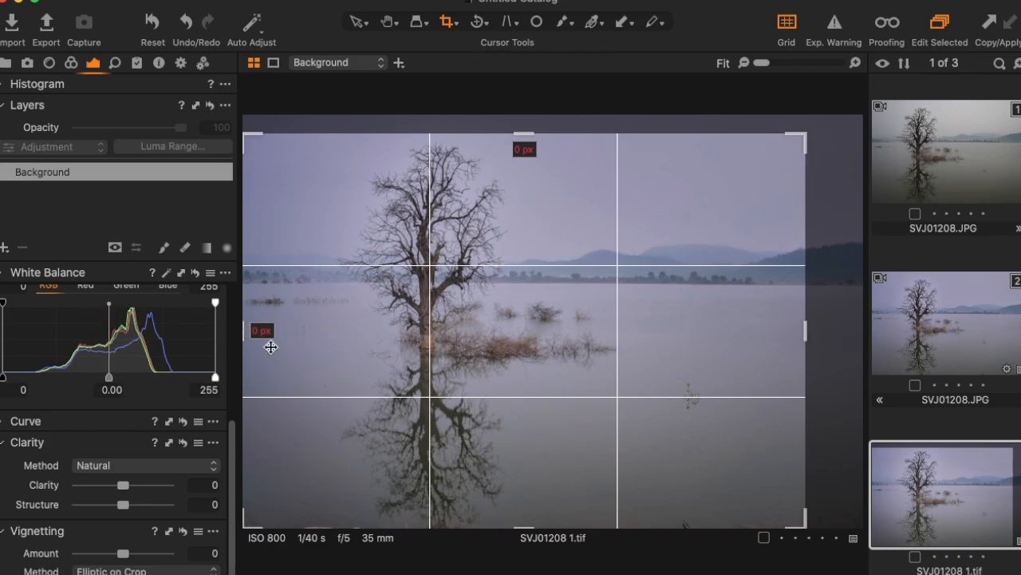
{"action": "left_click_drag", "start_coordinate": [814, 333], "coordinate": [795, 327]}
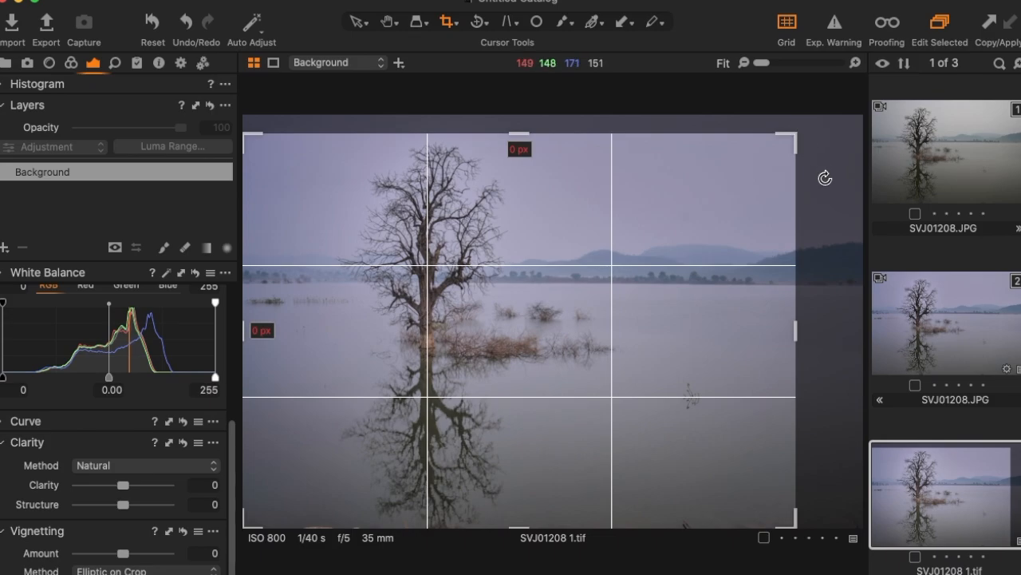
{"action": "key", "text": "h"}
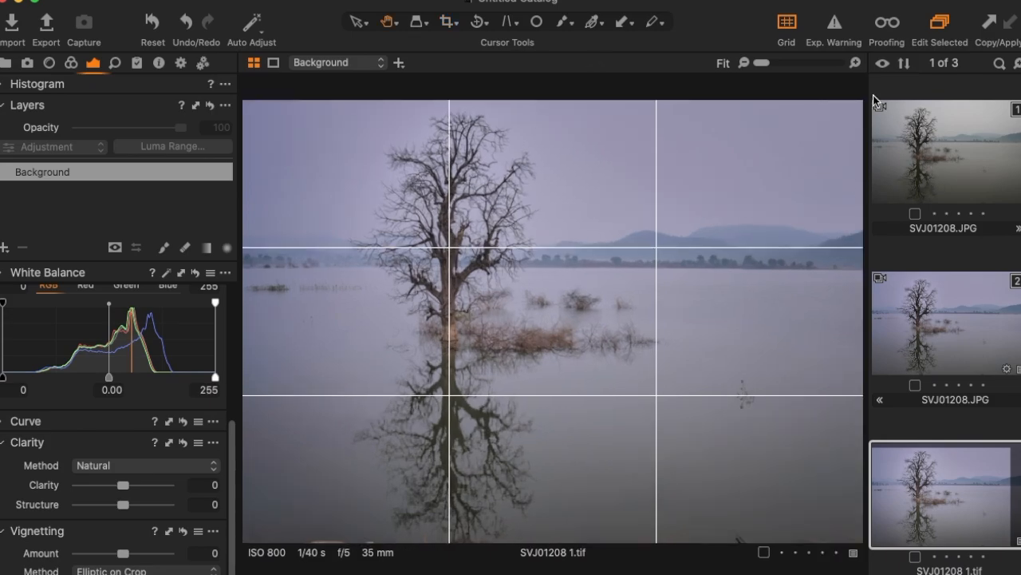
{"action": "left_click", "coordinate": [788, 28]}
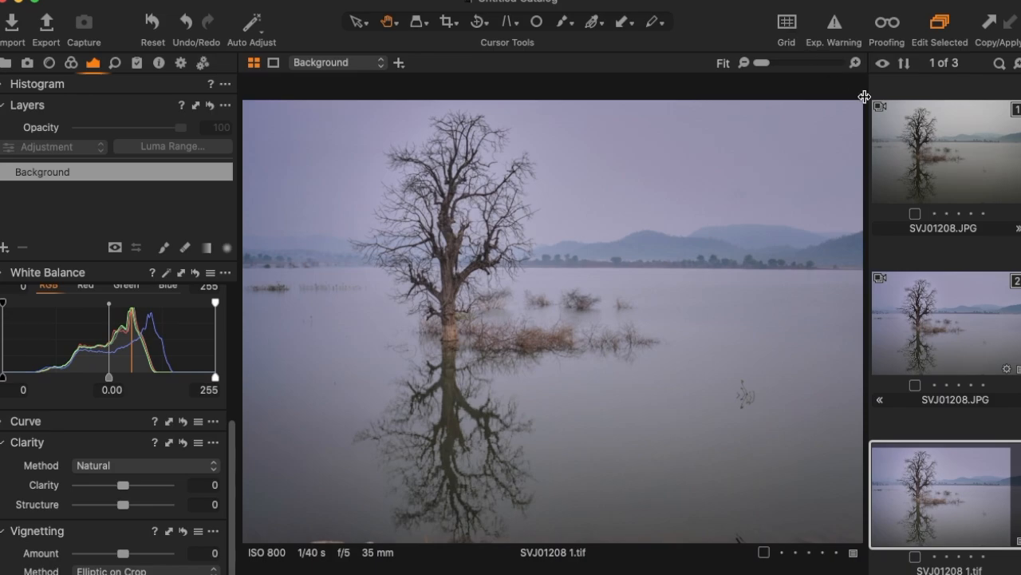
Step: Check the uncropped original SVJ01208.JPG against the cropped SVJ01208 1.tif
{"action": "left_click", "coordinate": [923, 150]}
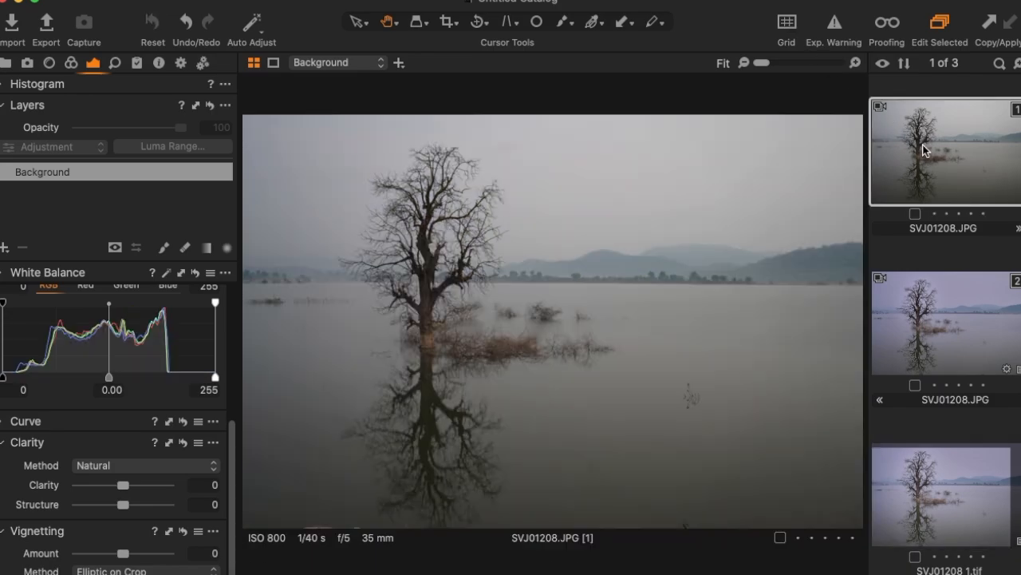
{"action": "left_click", "coordinate": [944, 489]}
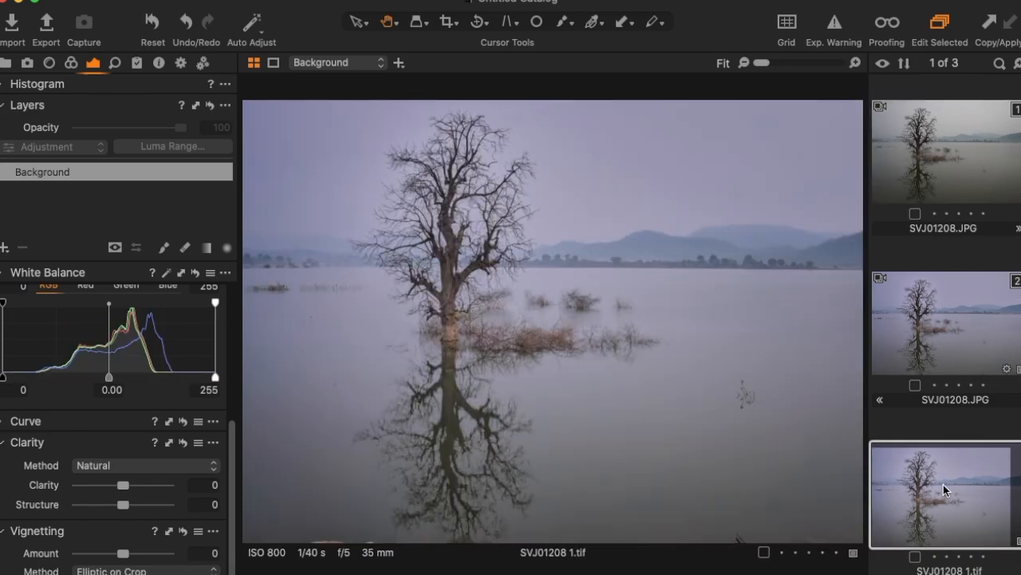